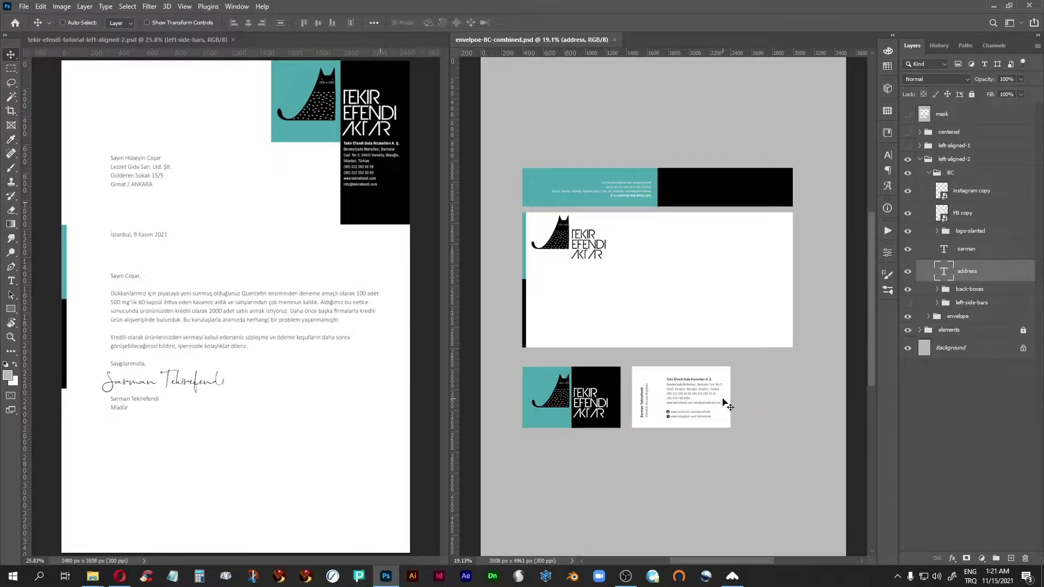
- Show the letterhead document in full-screen view with its guides and make the kutu layer visible
left_click(100, 40)
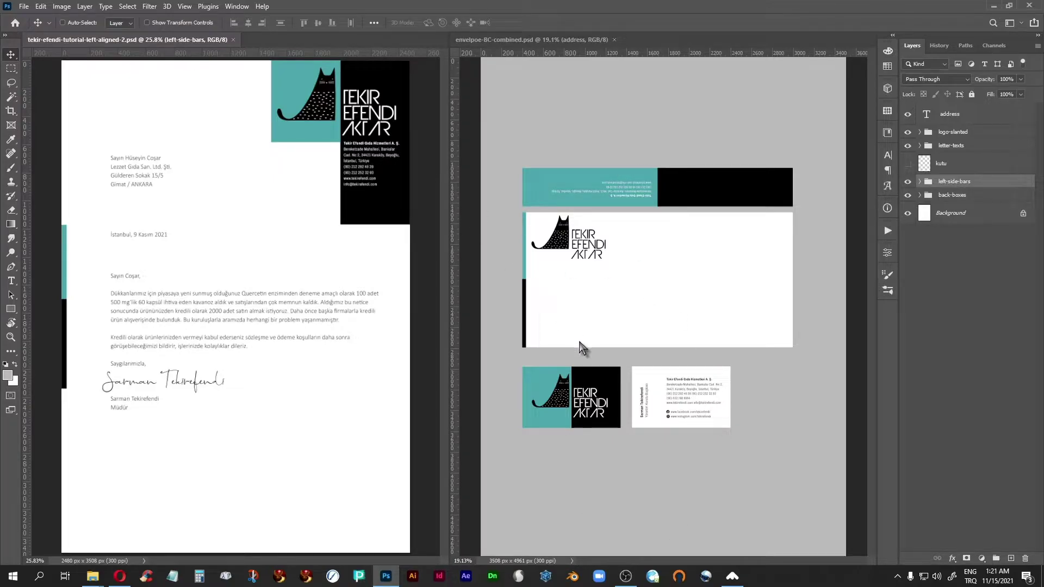
key("f")
key("ctrl+plus")
key("ctrl+plus")
left_click_drag(592, 112, 489, 360)
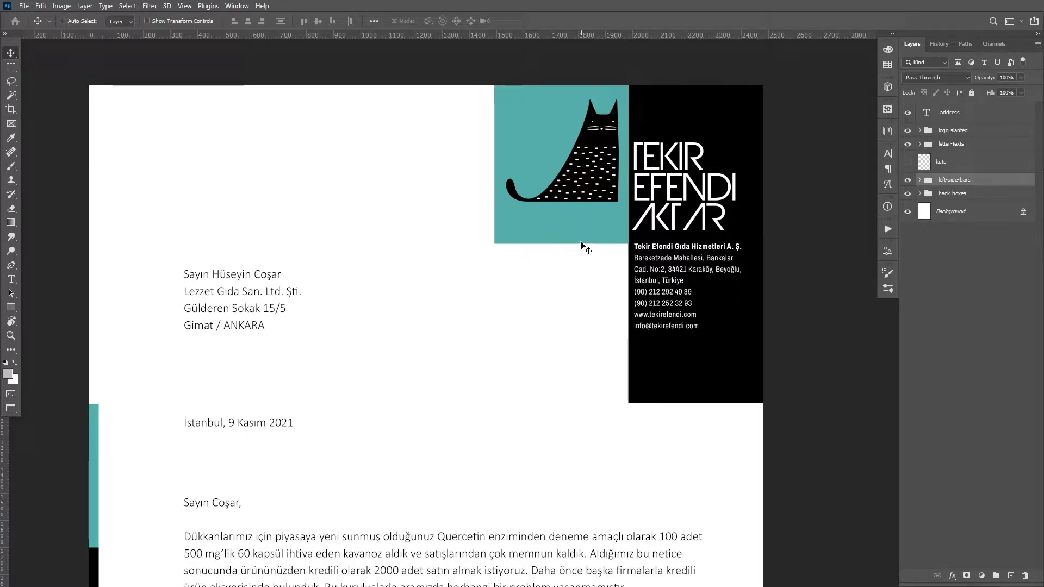
key("ctrl+semicolon")
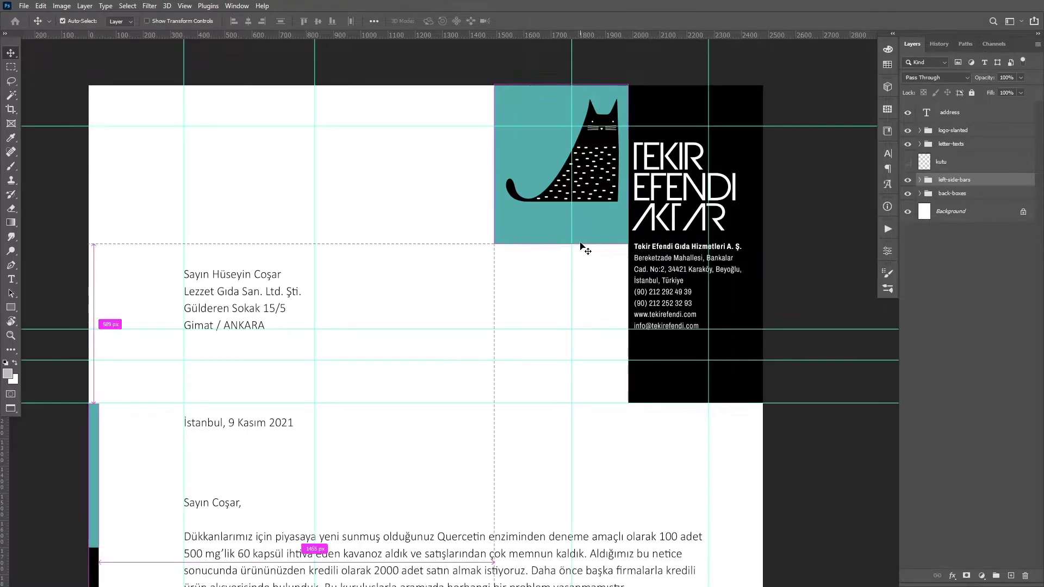
left_click_drag(485, 389, 516, 355)
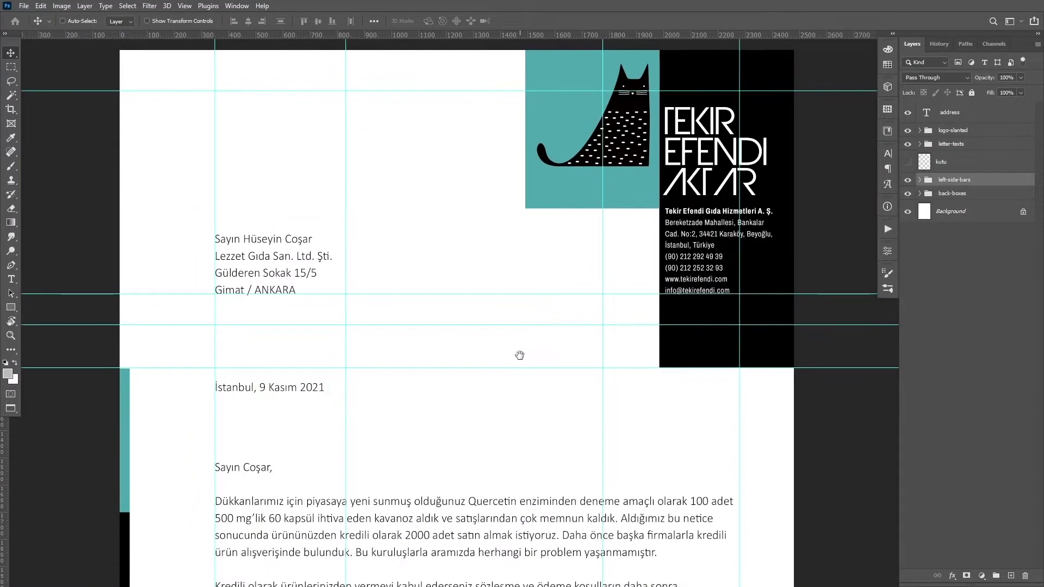
left_click(908, 162)
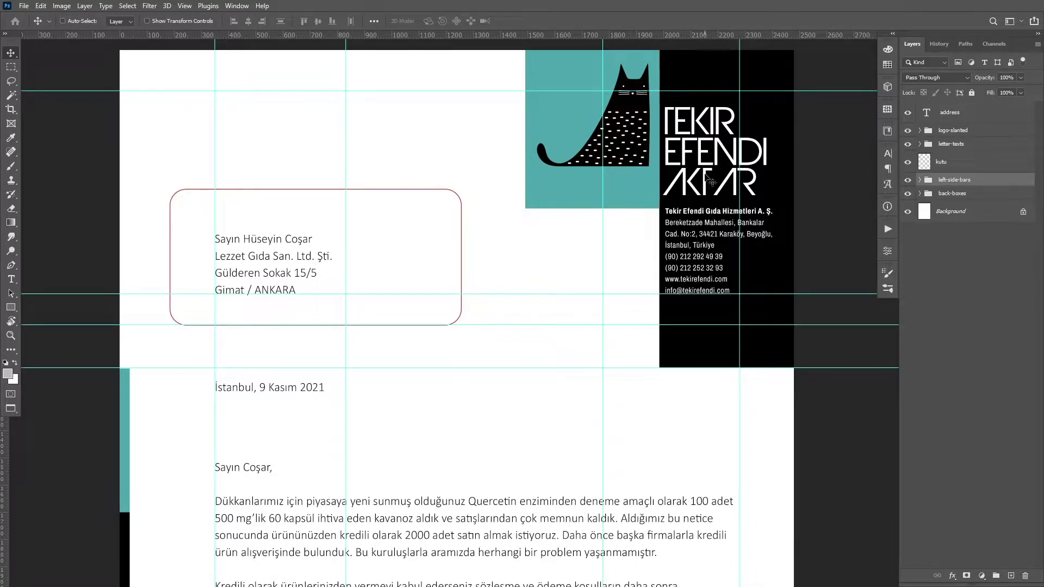
- Select Rectangle 1 copy in the back-boxes group and examine how the letterhead's blocks, text and side bars line up with the guides
left_click(919, 193)
left_click(931, 210)
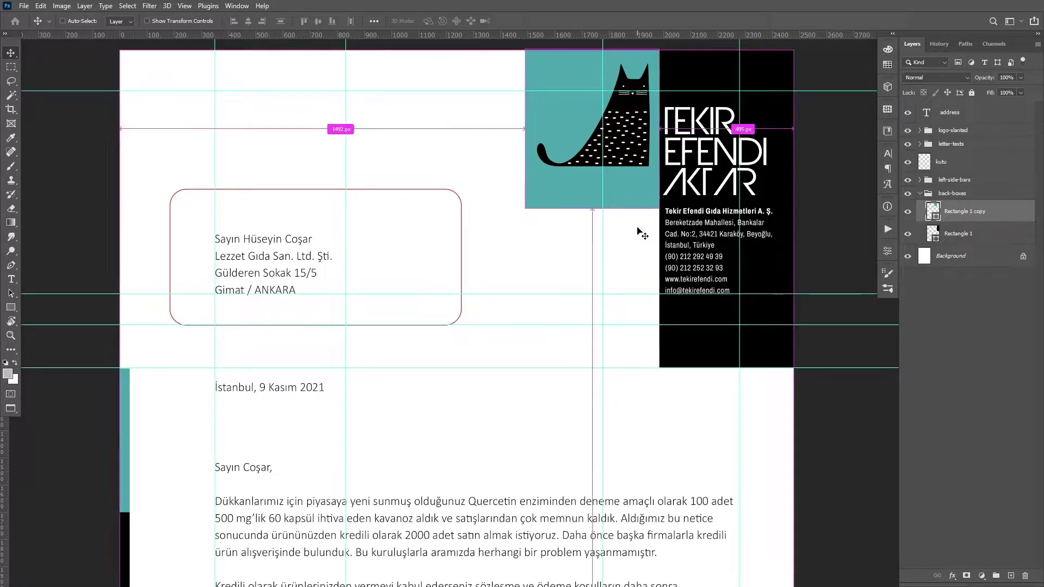
key("ctrl+minus")
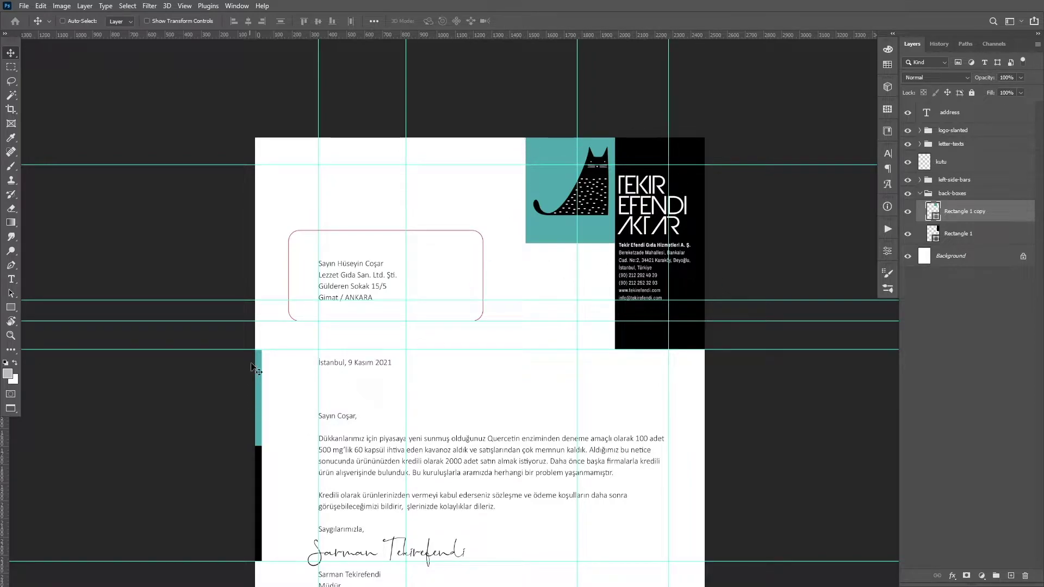
left_click_drag(354, 396, 387, 245)
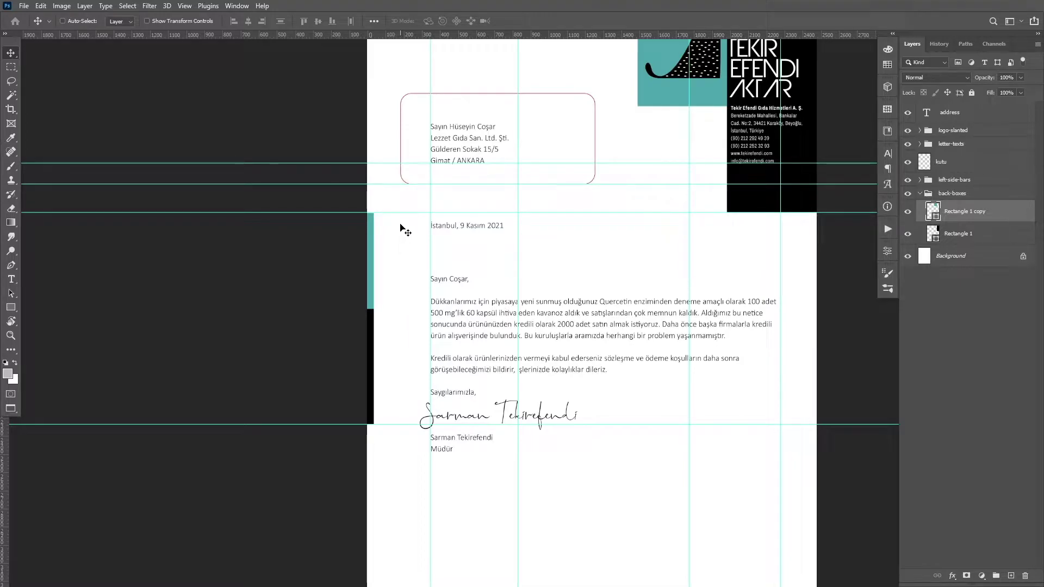
left_click_drag(658, 303, 455, 384)
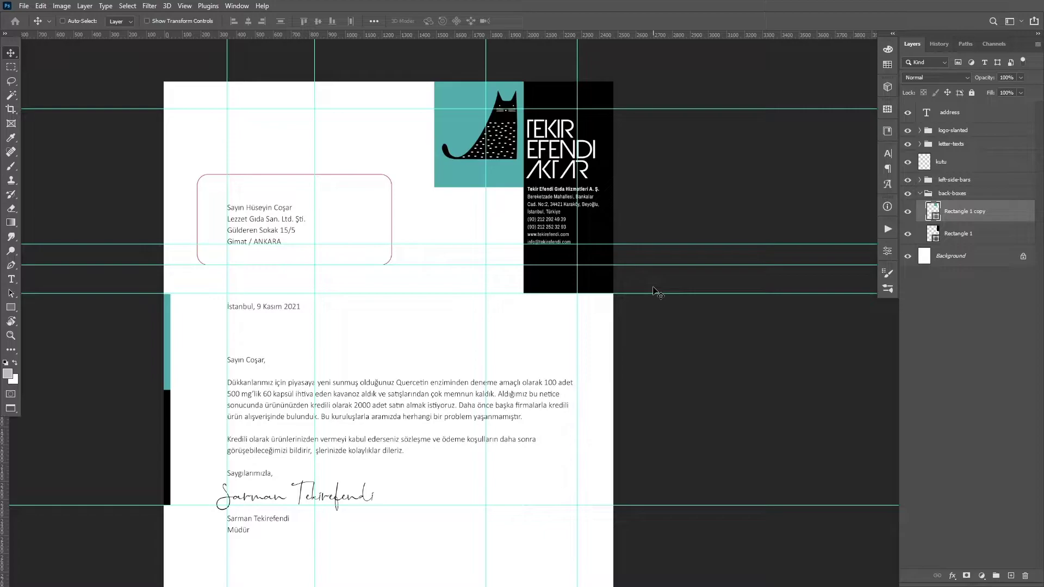
- Hide the letterhead's guides and return to the standard side-by-side document view
key("ctrl+semicolon")
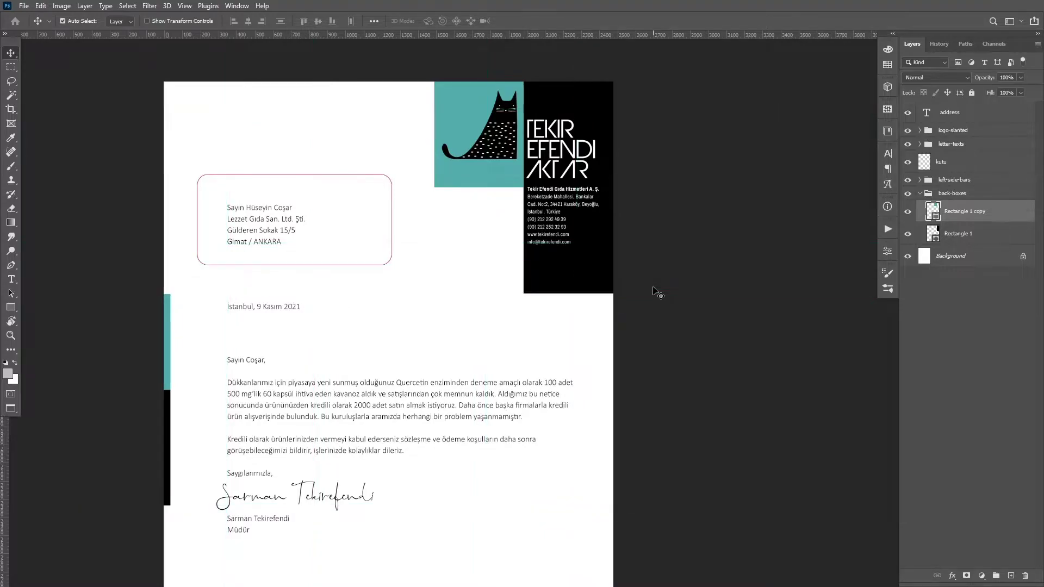
key("f")
key("f")
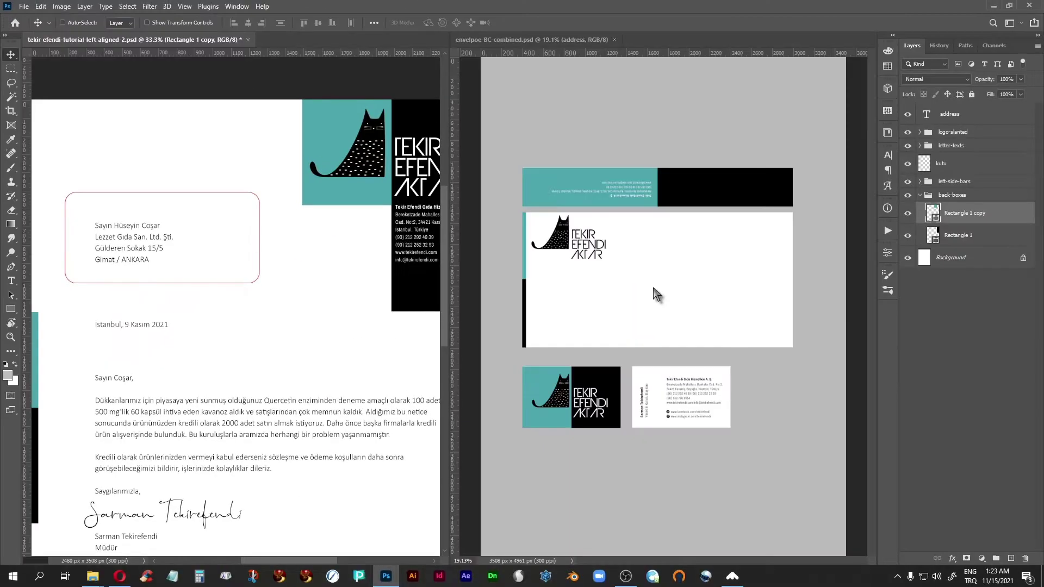
- Examine the envelope and business card layouts of envelpoe-BC-combined.psd in full-screen view, and return to the side-by-side view
left_click(529, 38)
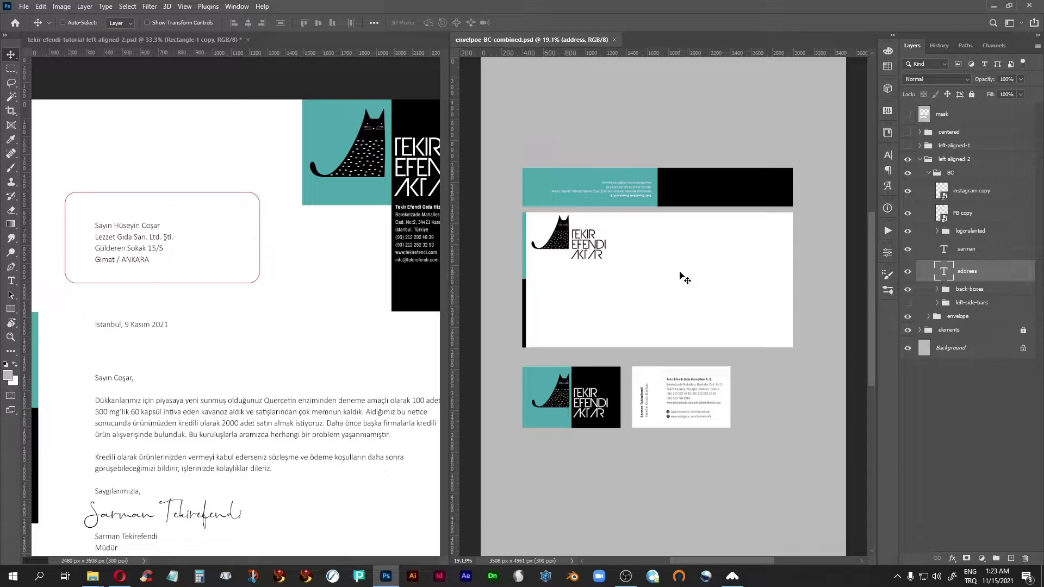
key("f")
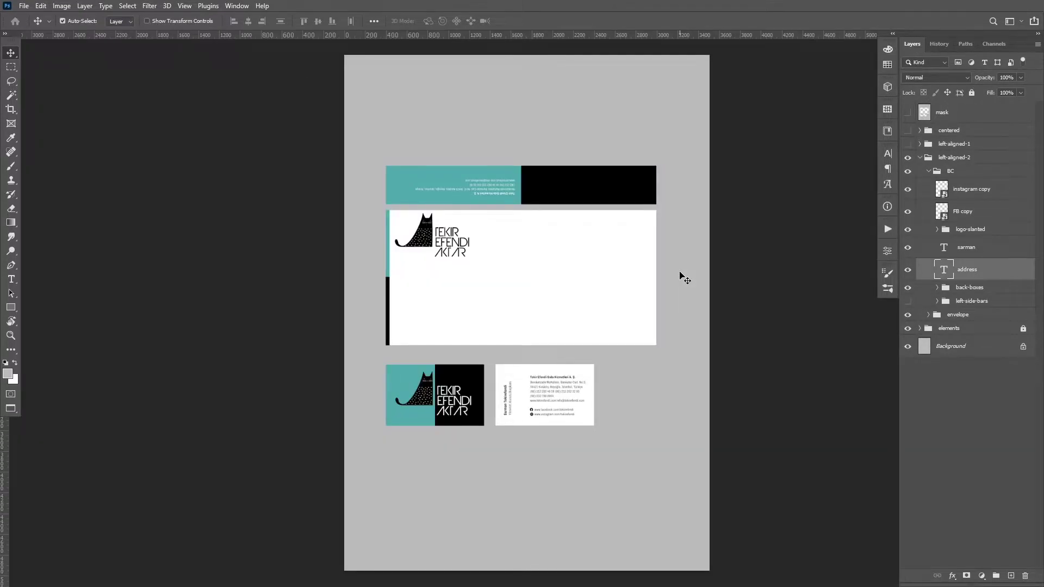
key("ctrl+plus")
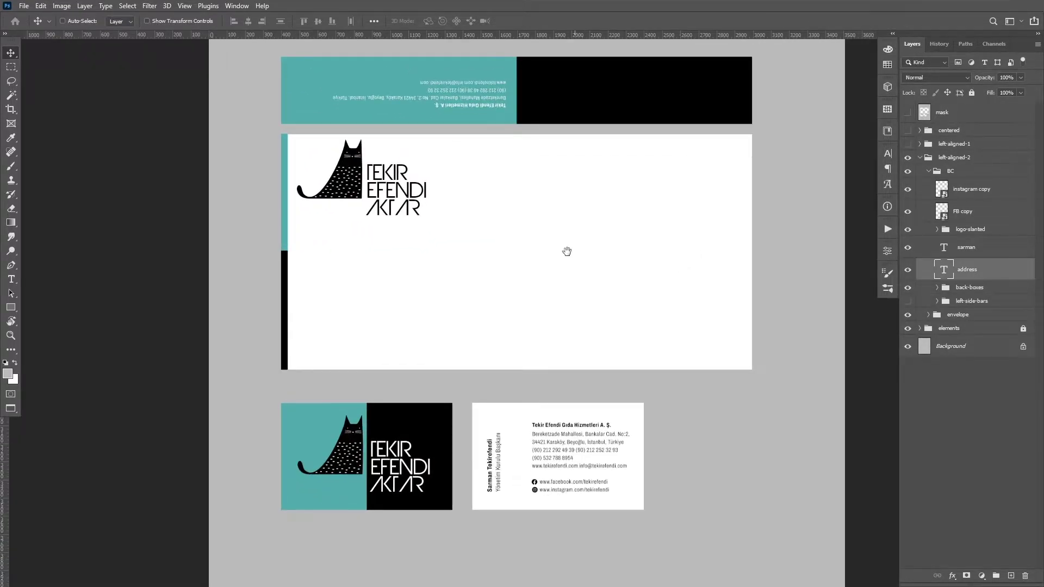
left_click_drag(530, 187, 497, 333)
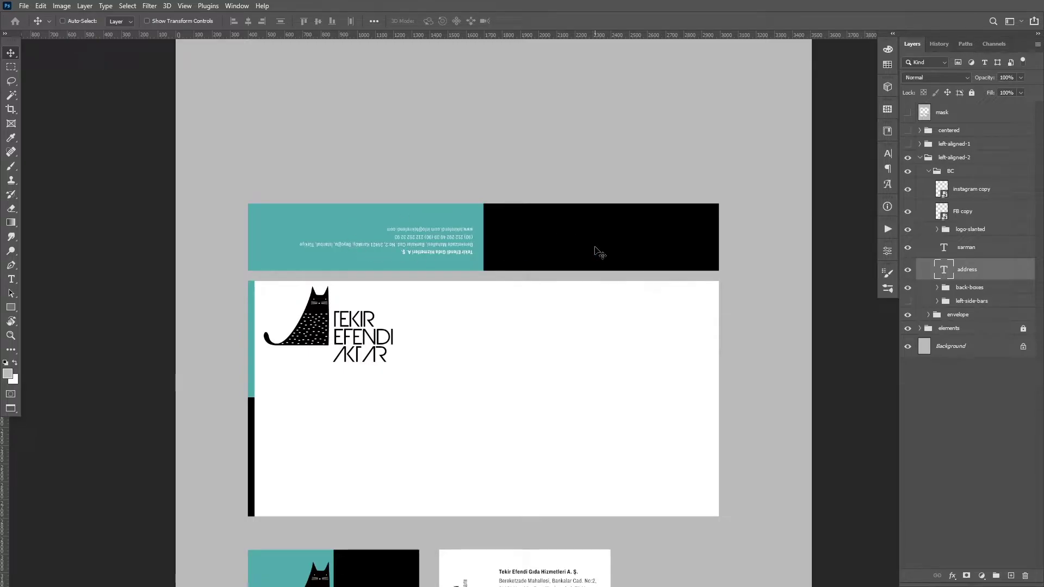
key("f")
key("f")
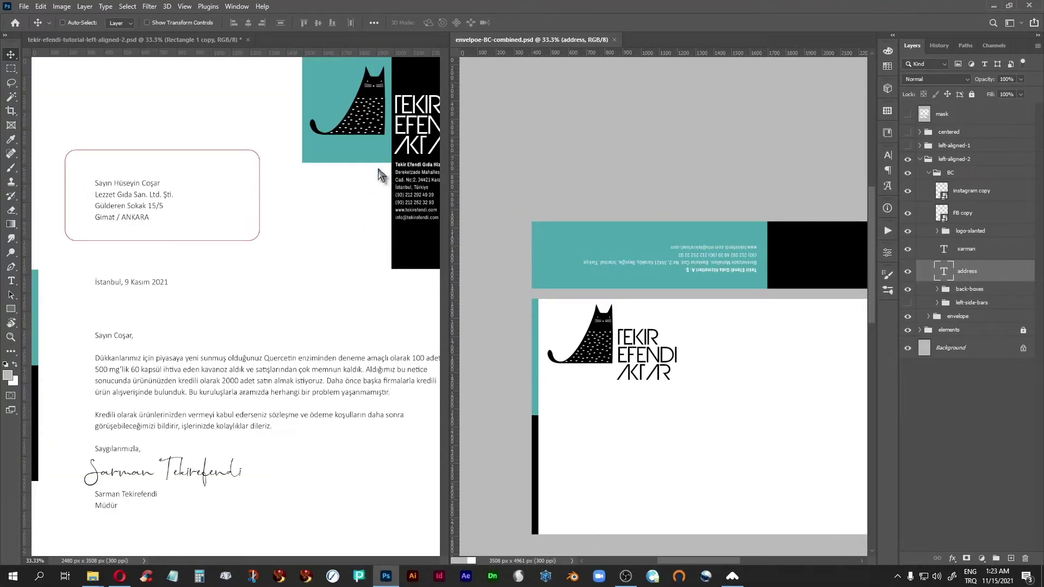
- Compare the letterhead's teal and black header blocks with the envelope's two-colour flap
left_click(401, 174)
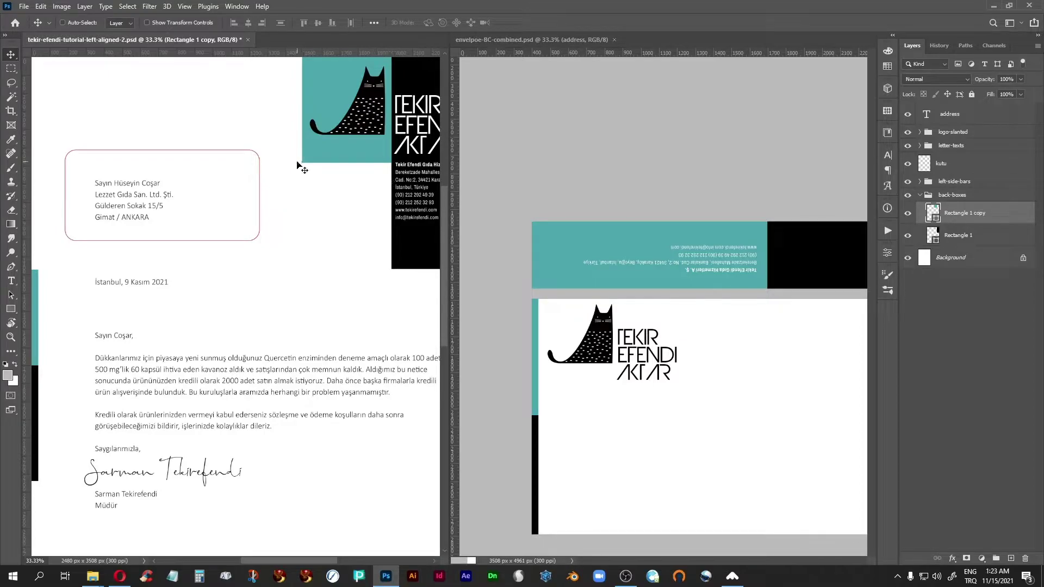
left_click_drag(374, 202, 297, 272)
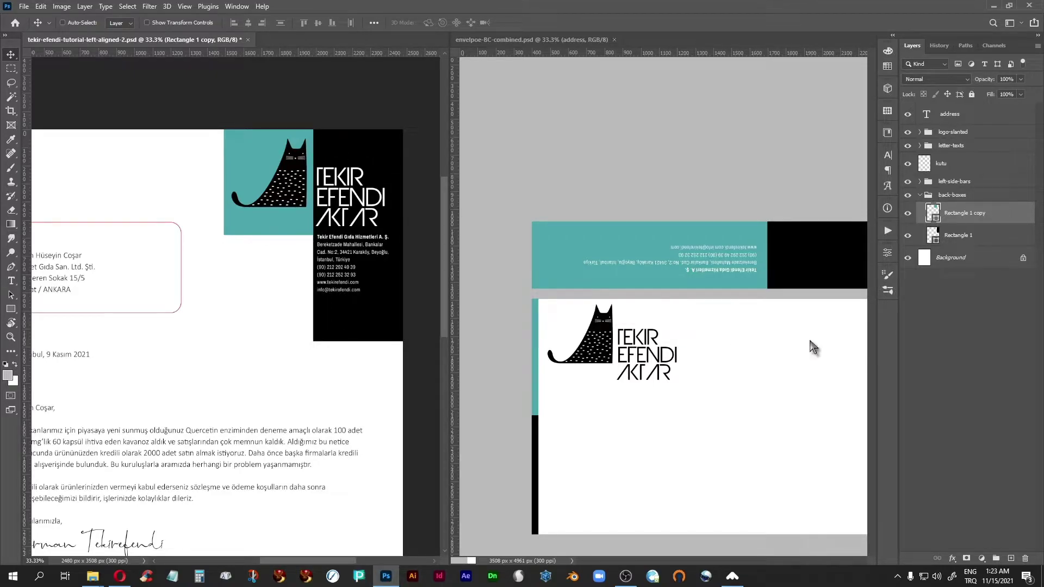
left_click(756, 175)
left_click_drag(741, 344, 654, 304)
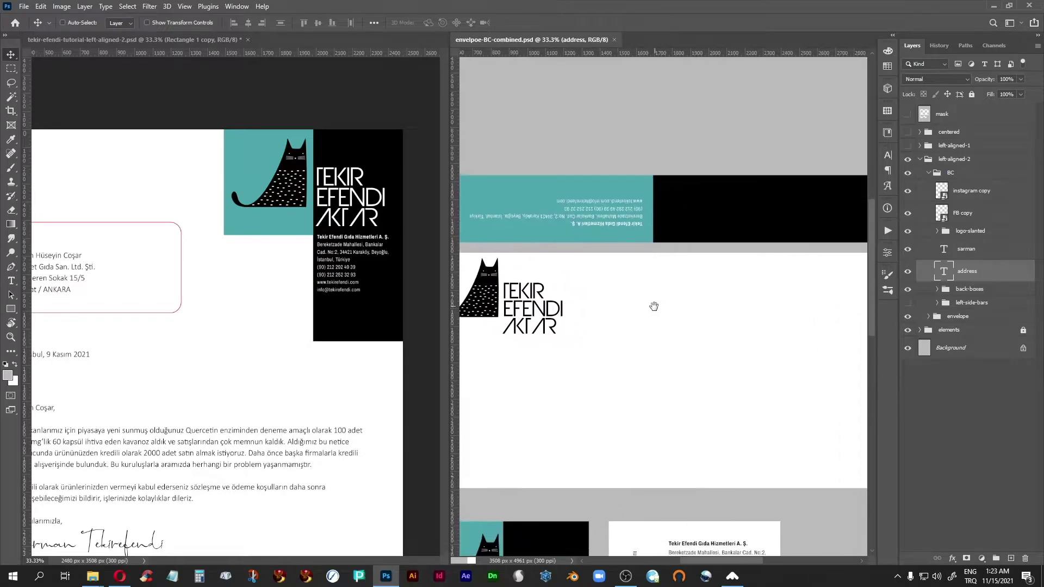
- Check the logo alignment on the envelope and business card against the guides in full-screen view, and hide the guides again
key("f")
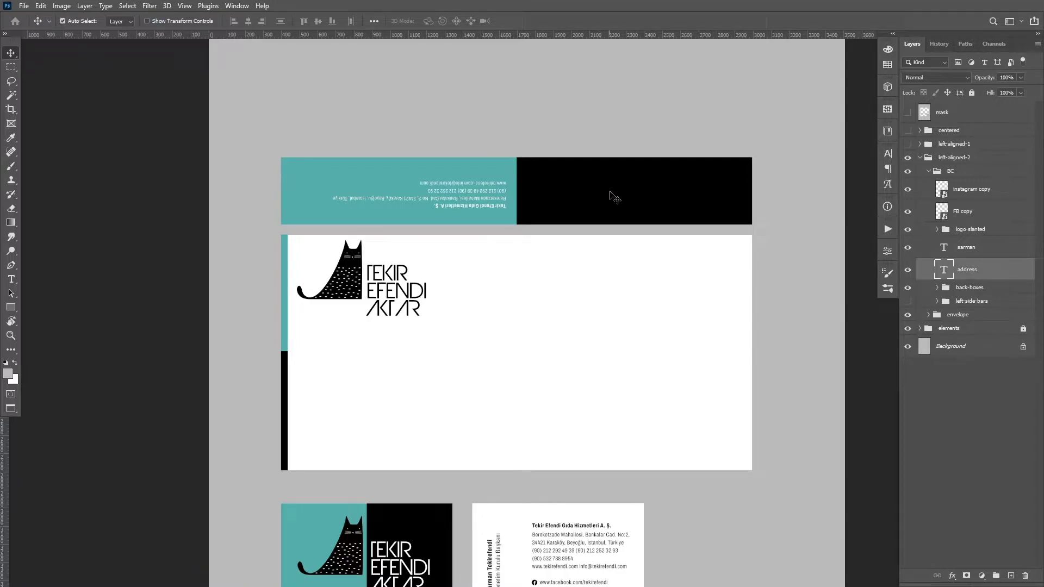
key("ctrl")
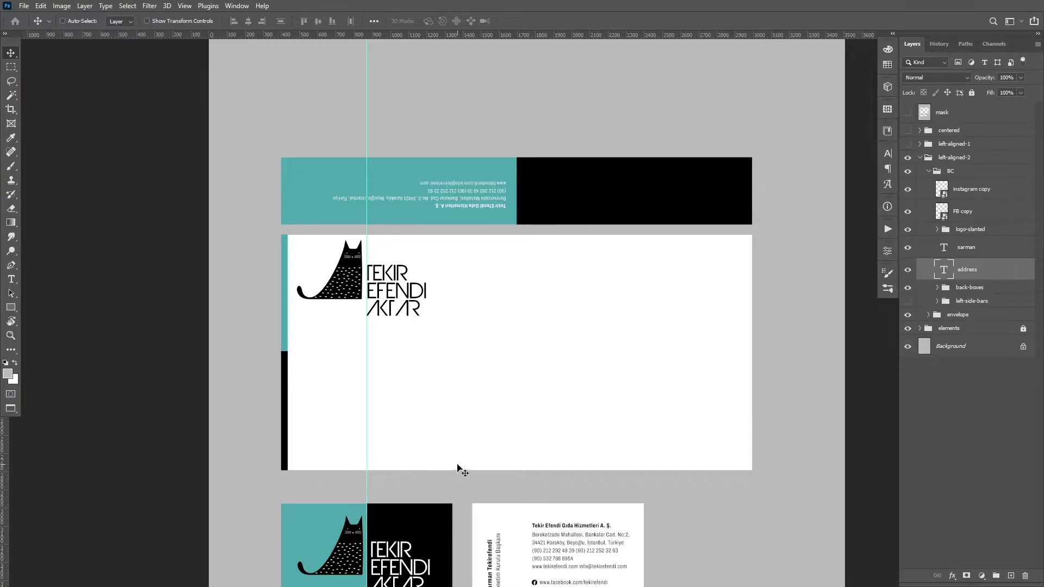
left_click_drag(459, 474, 526, 344)
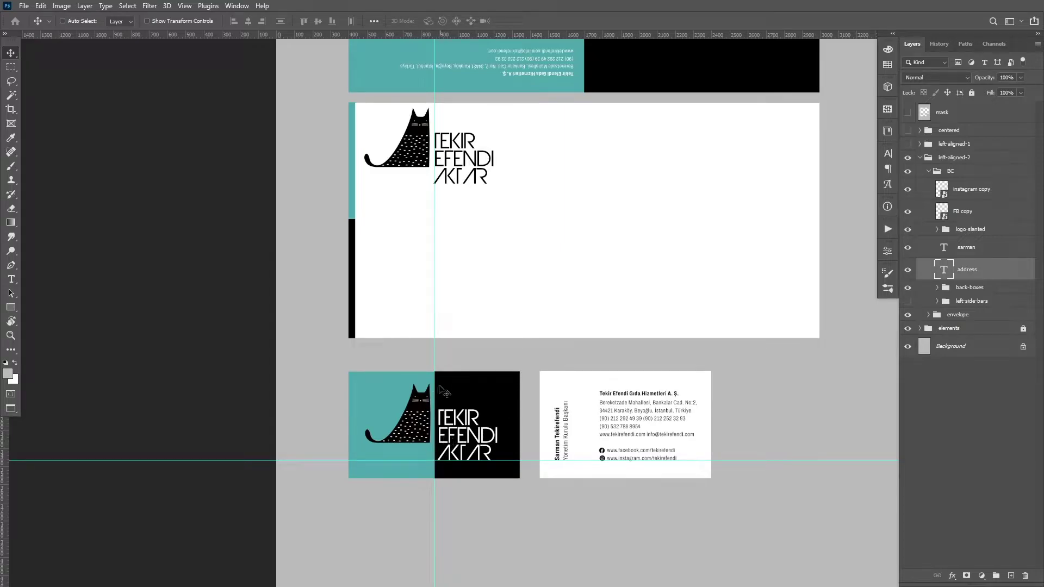
left_click_drag(522, 239, 461, 380)
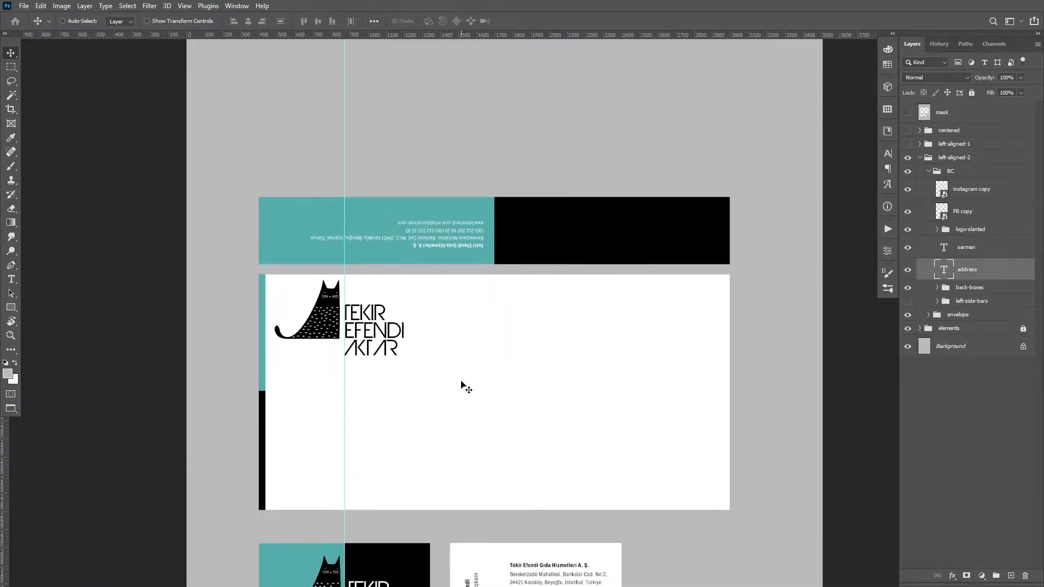
key("ctrl+semicolon")
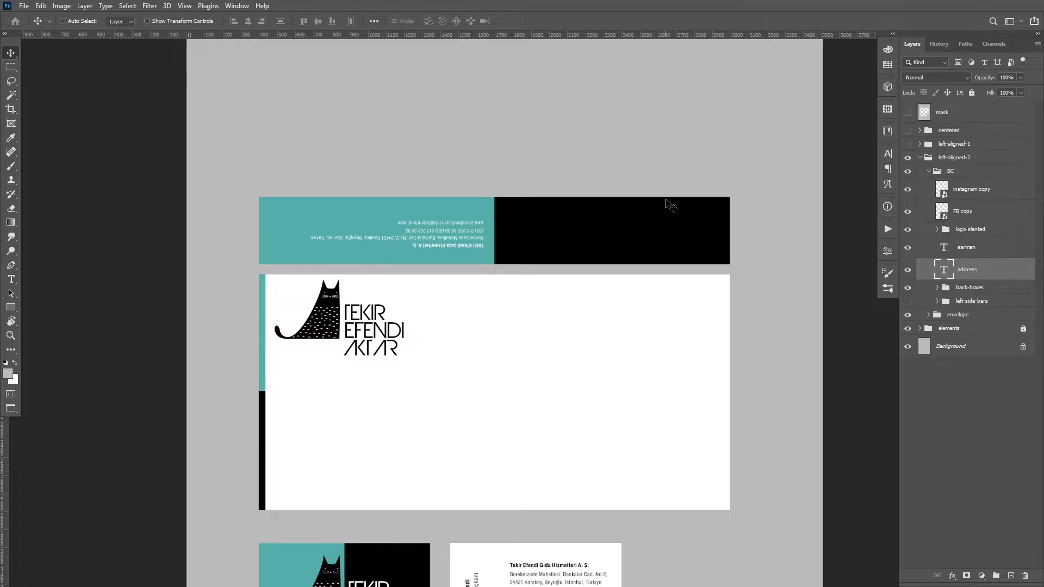
- View the envelope design full screen without the interface, and return to the side-by-side view with the envelope and cards in frame
key("f")
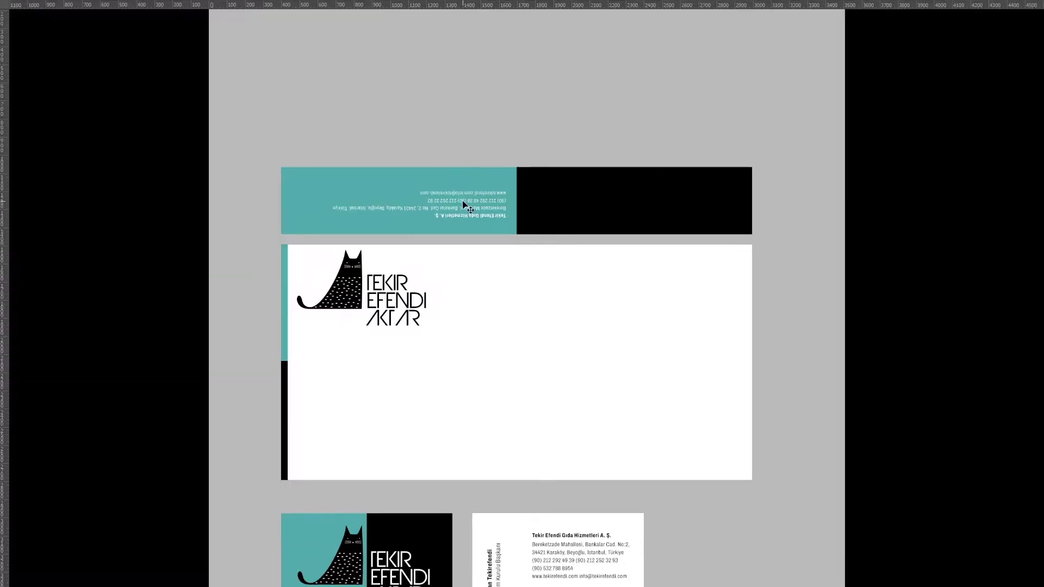
key("f")
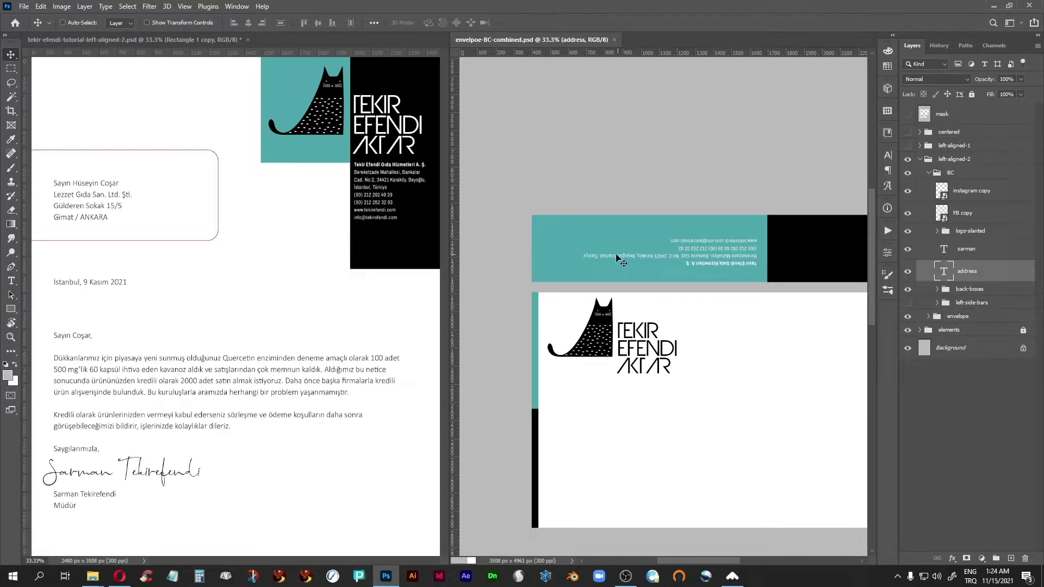
left_click_drag(786, 260, 732, 192)
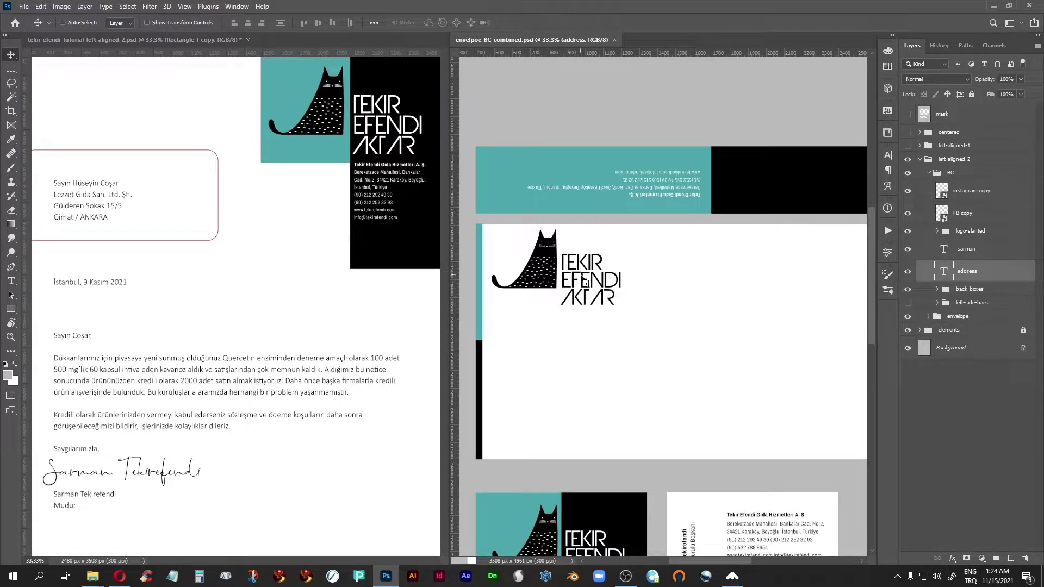
- Toggle the letterhead's left-side-bars group off and back on to judge the page without it
left_click(279, 263)
left_click_drag(166, 300, 304, 237)
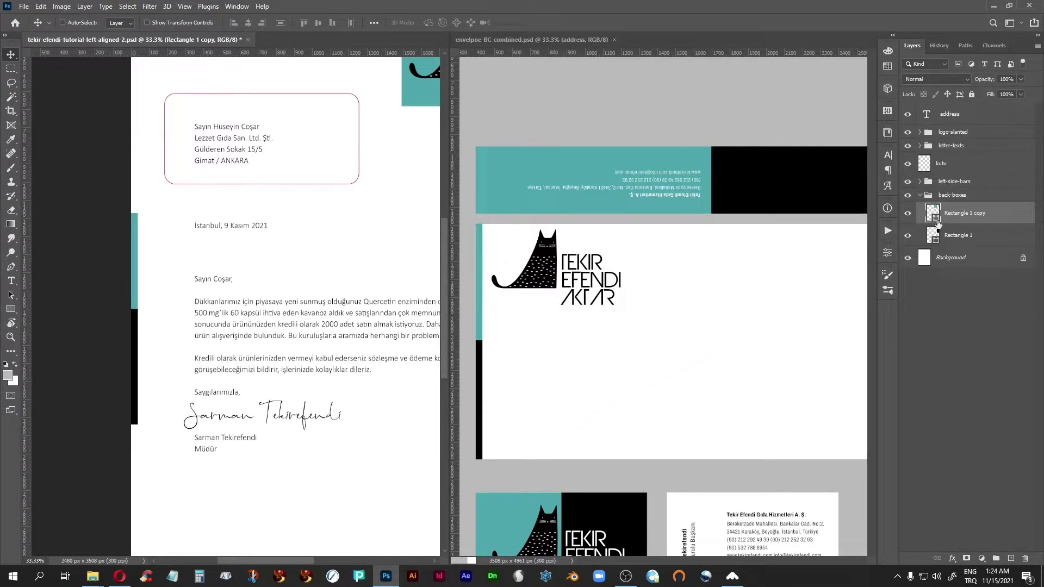
left_click(907, 181)
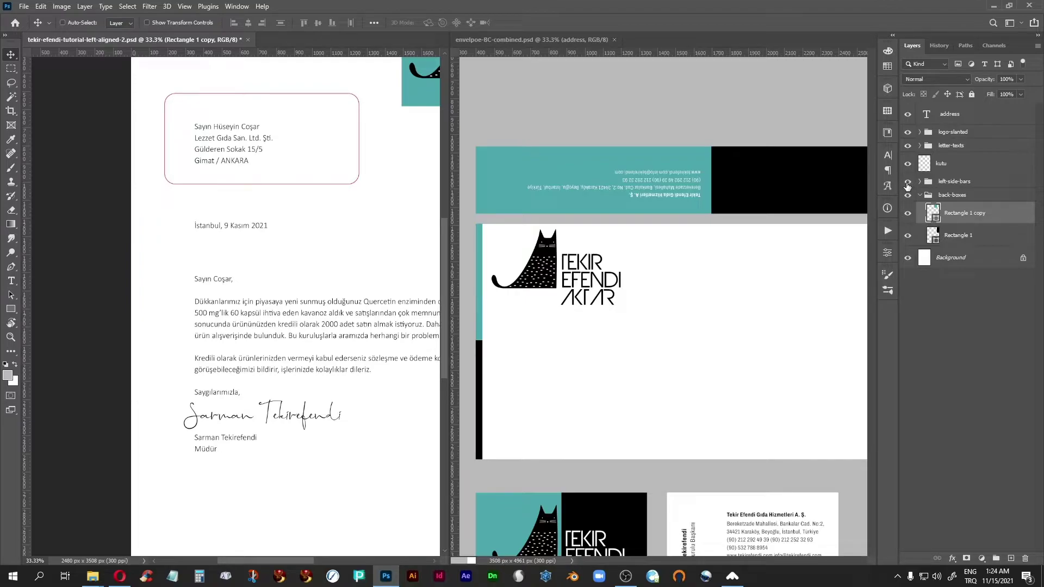
left_click(907, 184)
- In envelpoe-BC-combined.psd, collapse the BC group, expand the envelope group and hide its left-side-bars group
left_click(531, 40)
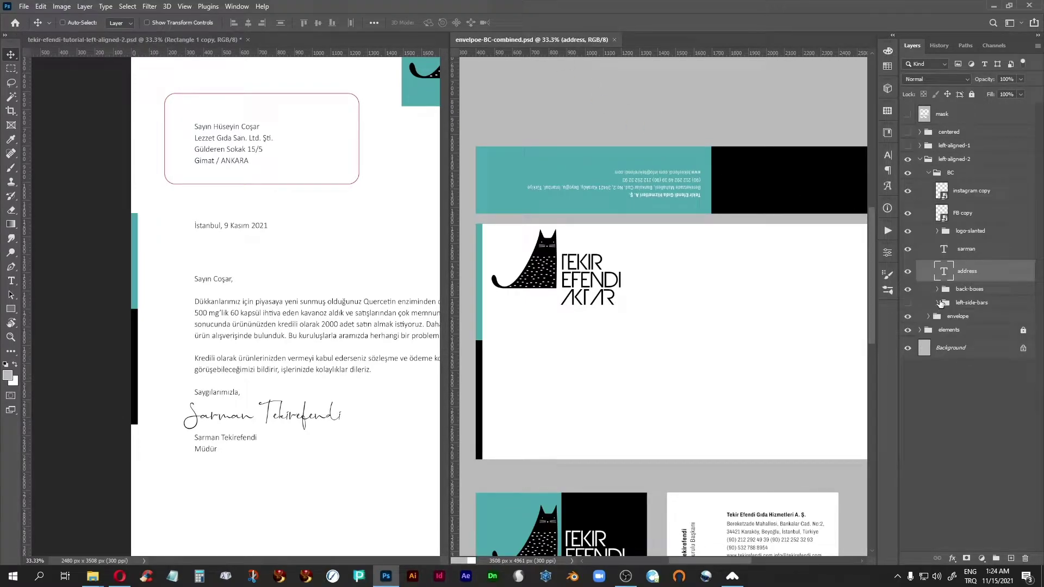
left_click(909, 302)
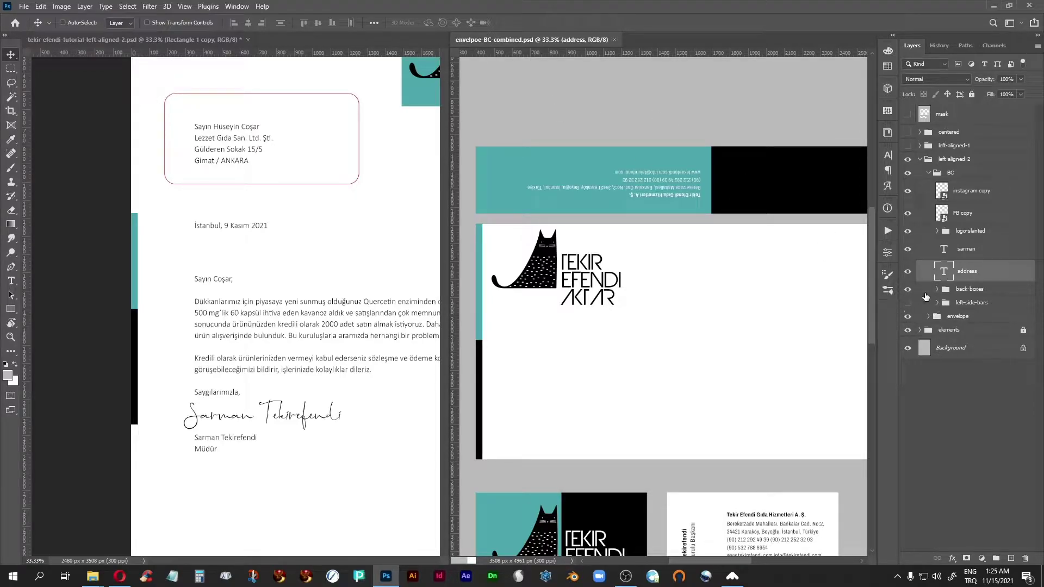
left_click(928, 173)
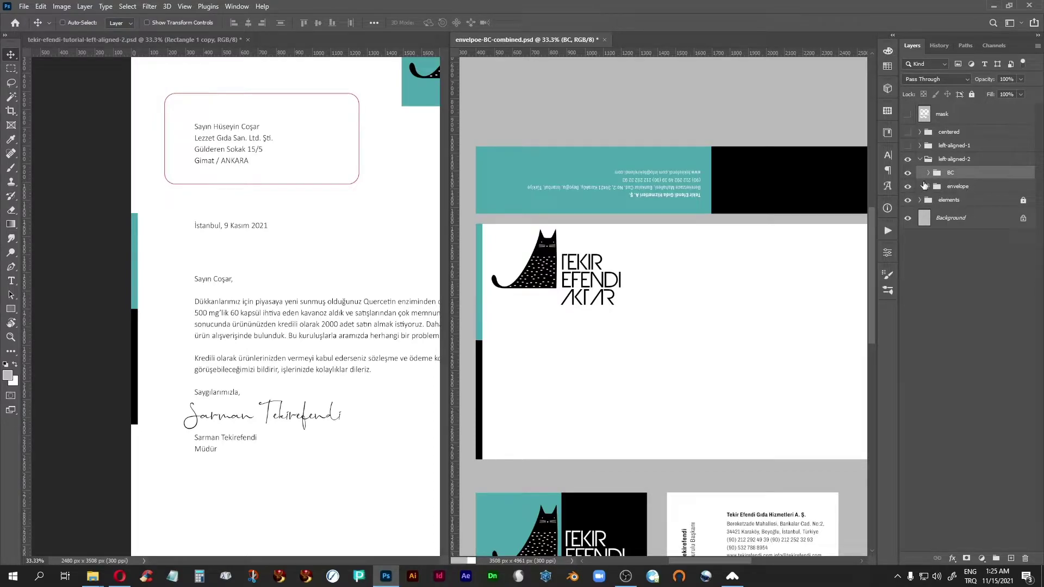
left_click(929, 187)
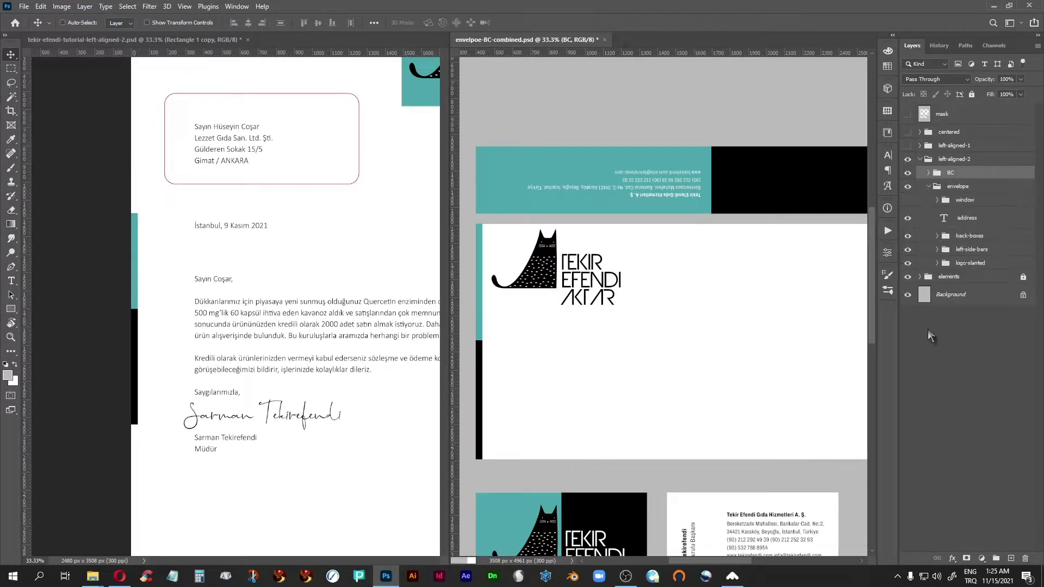
left_click(907, 250)
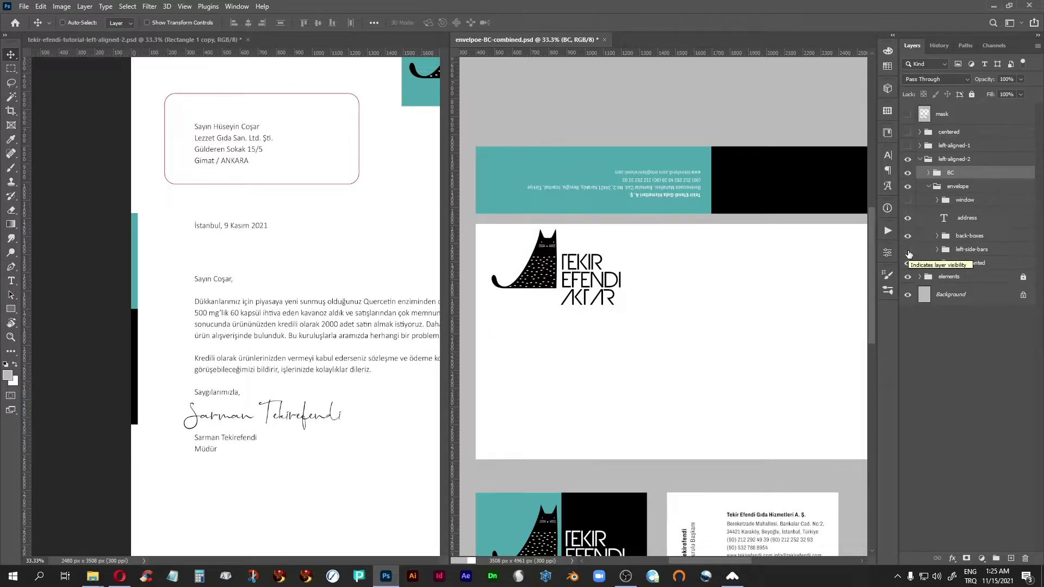
key("ctrl+minus")
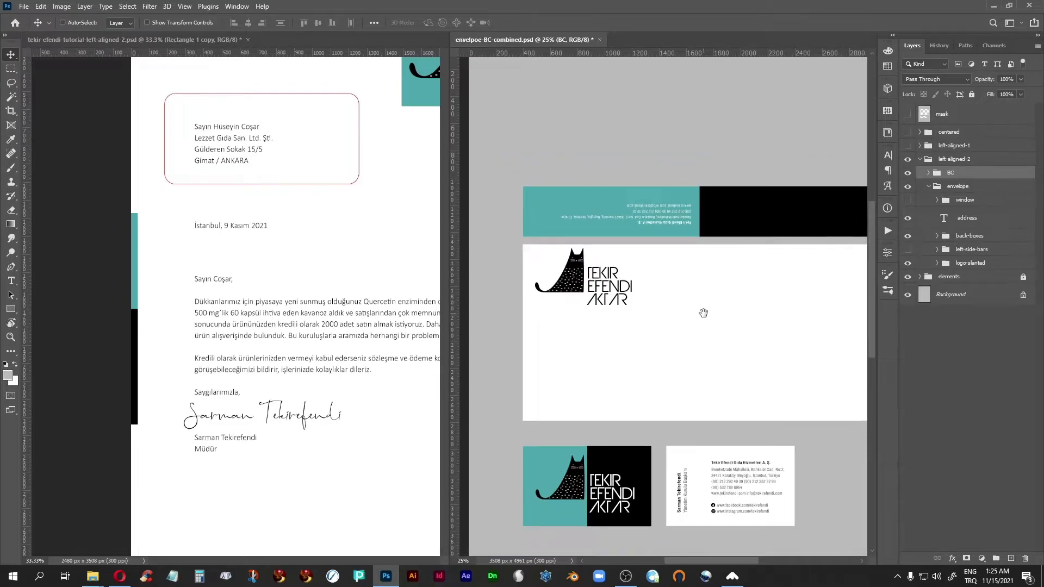
- Show the envelope's window group and turn its left-side-bars group back on, toggling the bars to compare the design with and without them
left_click_drag(703, 314, 670, 242)
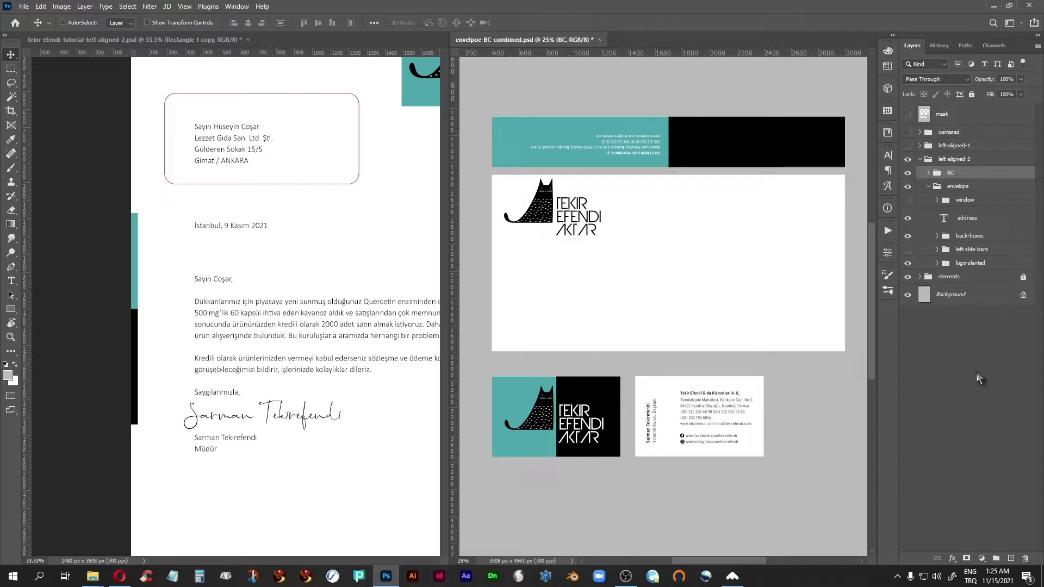
left_click(908, 201)
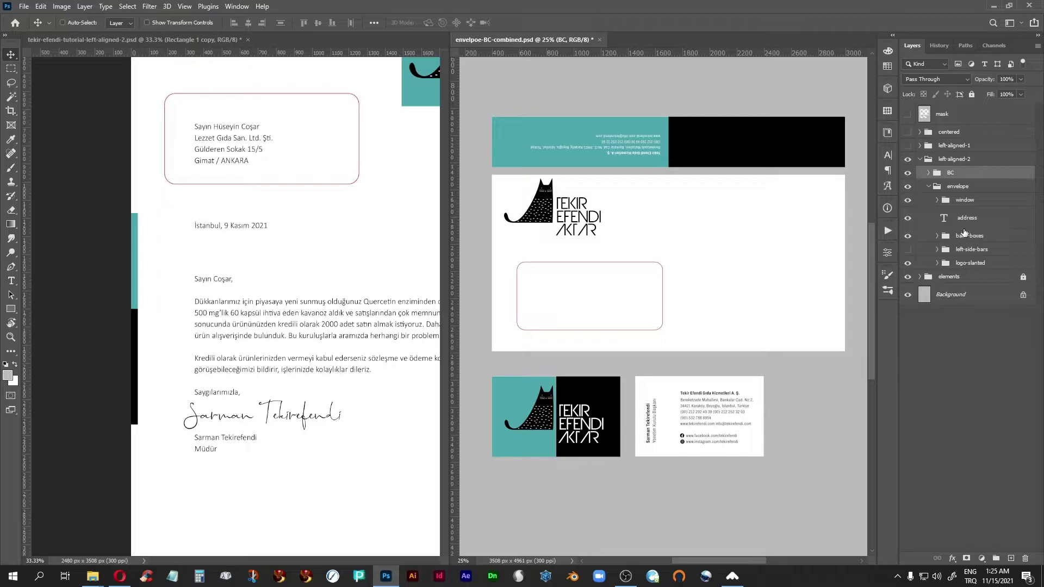
left_click(907, 250)
left_click(906, 252)
left_click(907, 250)
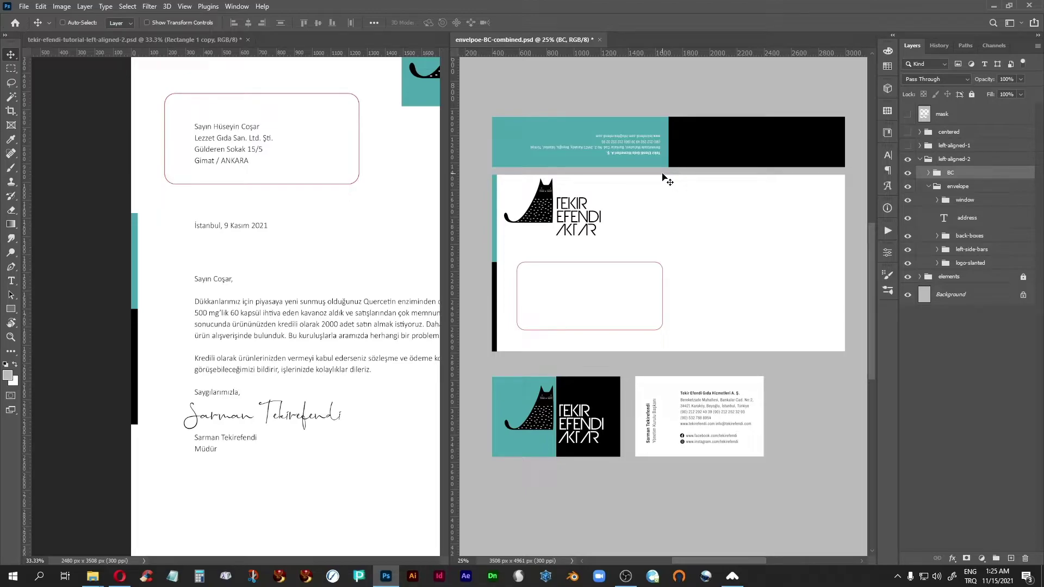
- Bring the letterhead's logo blocks into view, and examine the upside-down address text on the envelope flap at 100% magnification
left_click(160, 42)
left_click_drag(329, 182, 173, 300)
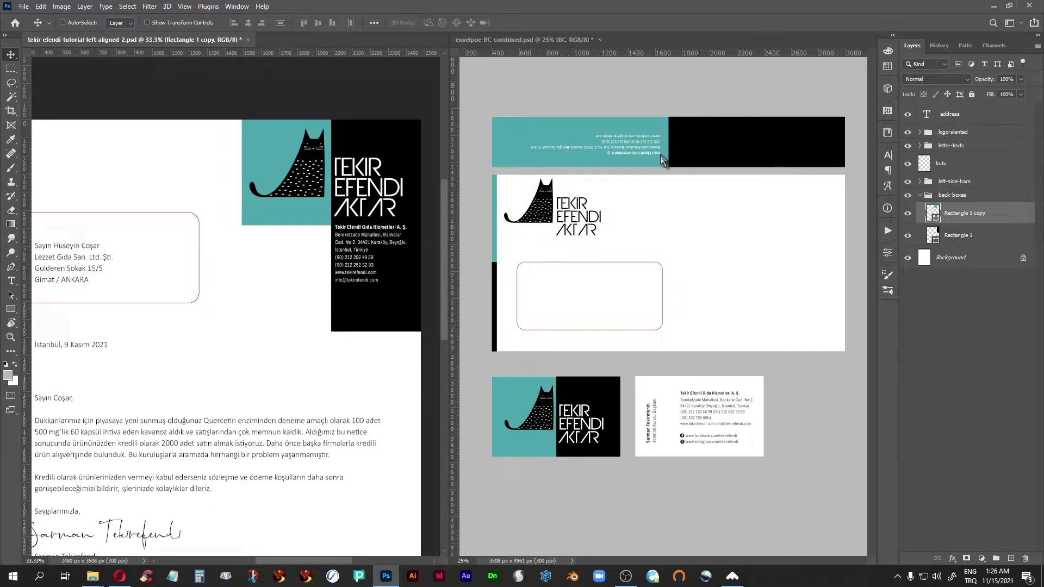
left_click(668, 87)
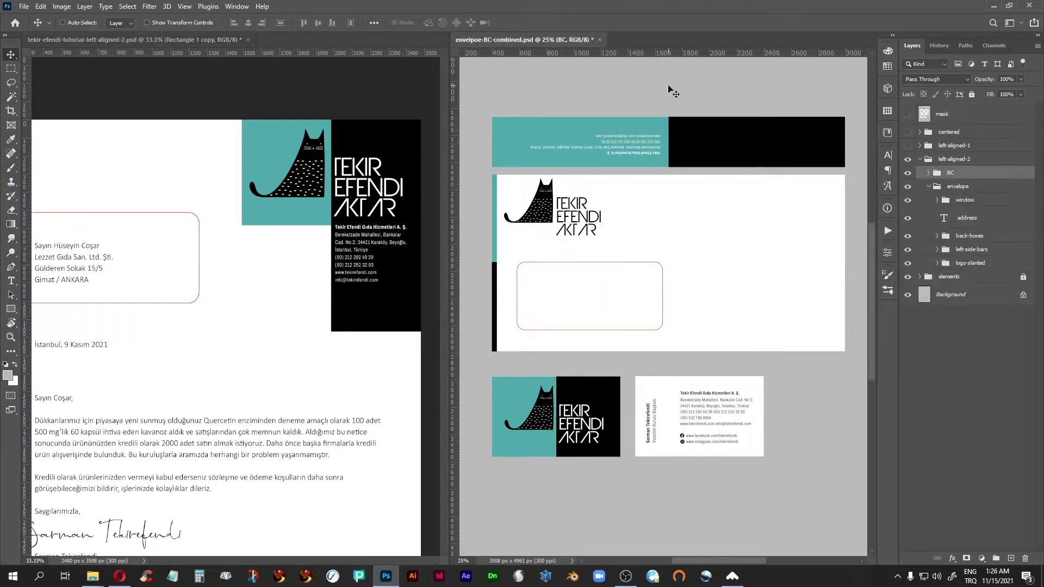
key("ctrl+plus")
key("ctrl+plus")
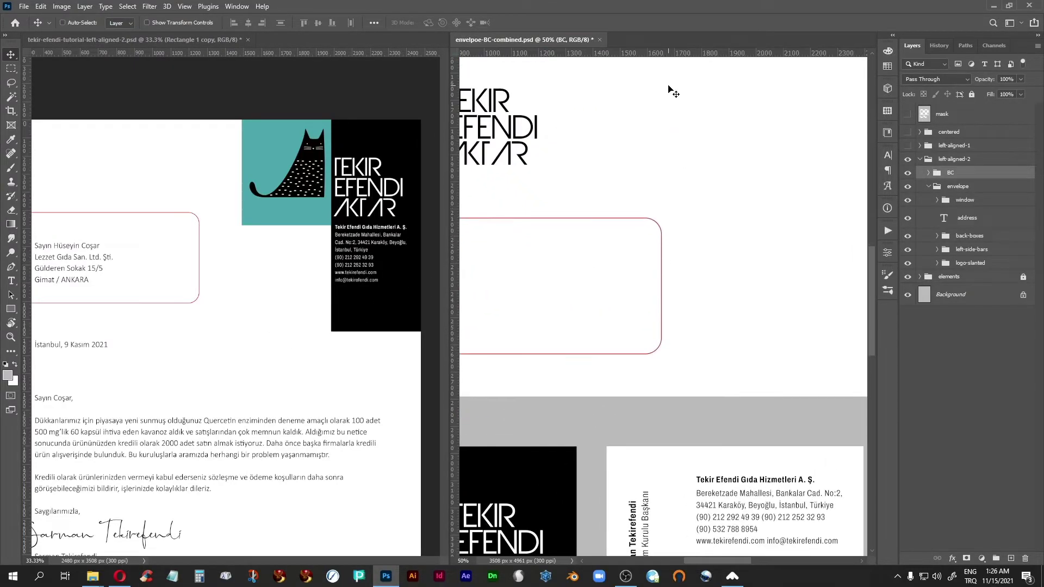
left_click_drag(618, 110, 666, 435)
key("ctrl+plus")
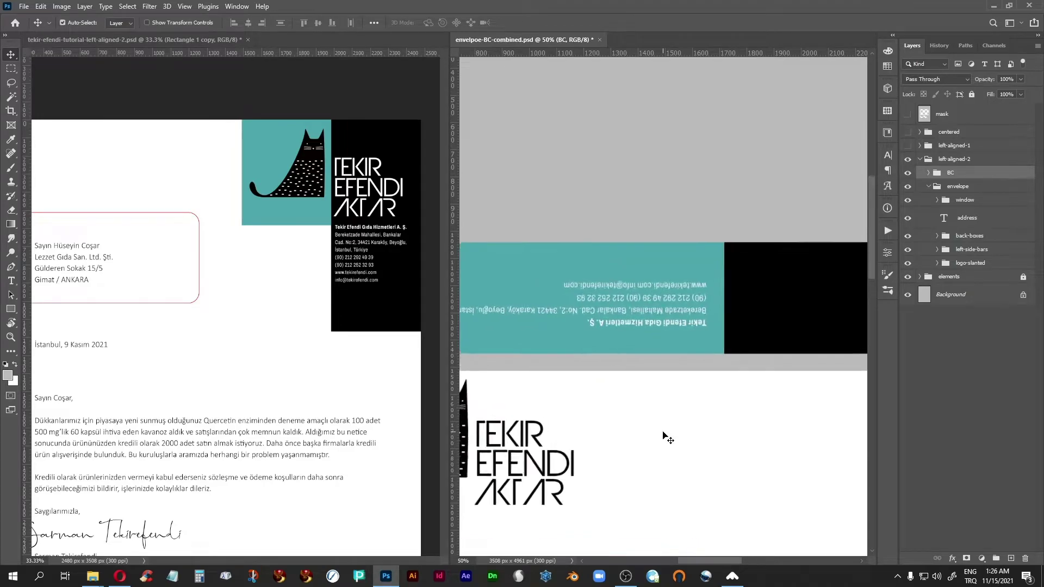
key("ctrl+plus")
left_click_drag(630, 377, 757, 360)
left_click_drag(786, 137, 723, 134)
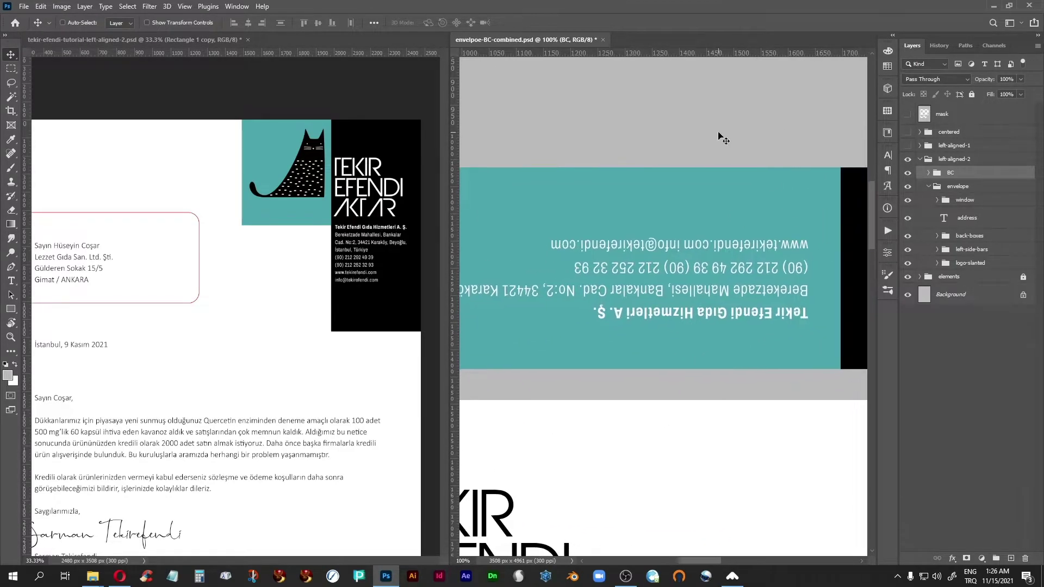
- Examine the letterhead's address block under the logo at 100% magnification, beside the envelope flap text
left_click(193, 98)
key("ctrl+plus")
key("ctrl+plus")
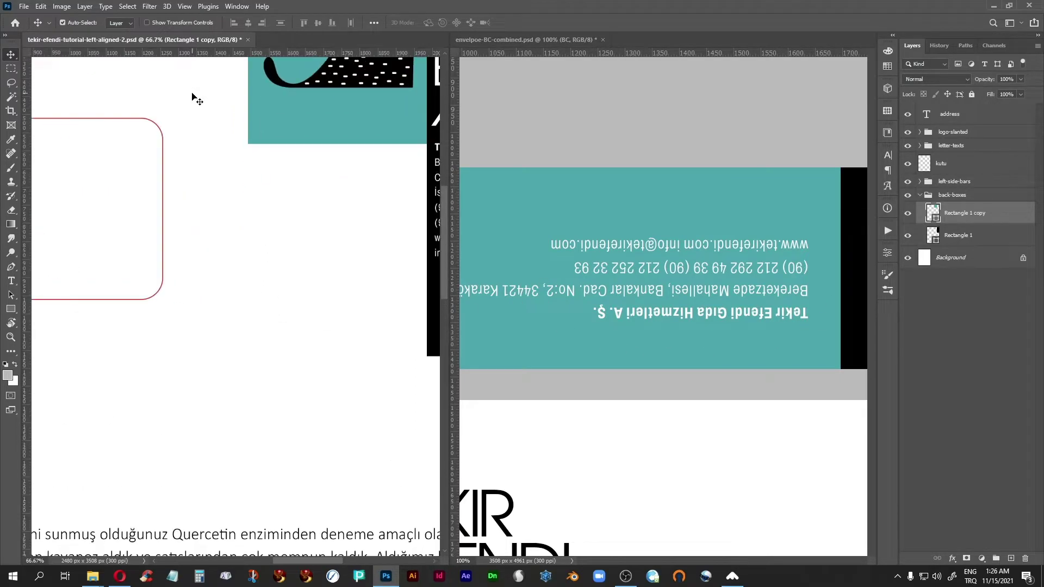
left_click_drag(313, 172, 100, 278)
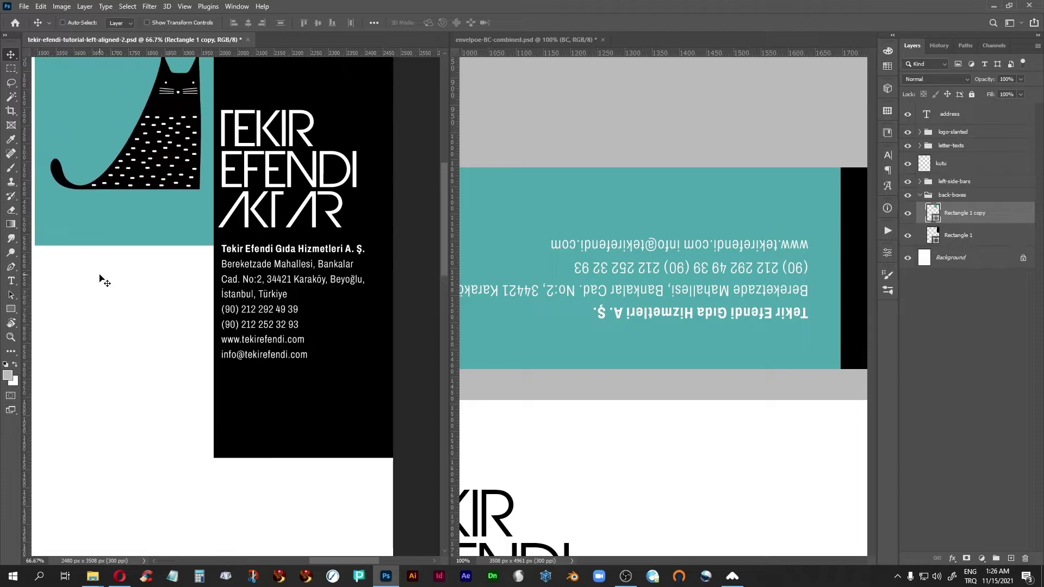
key("ctrl+plus")
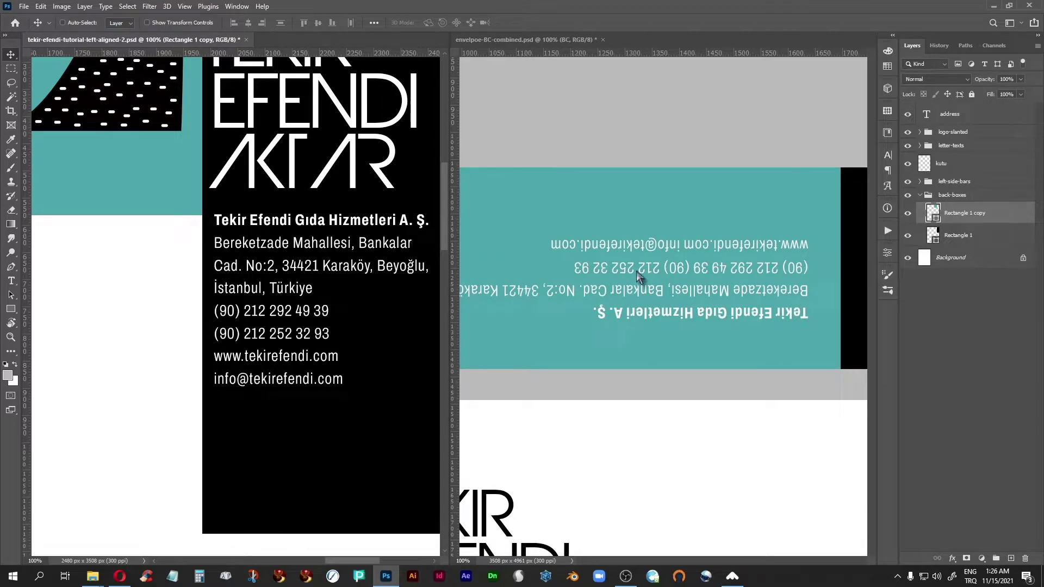
- Fit the whole letterhead and the whole envelope and business card document in their windows
key("ctrl+0")
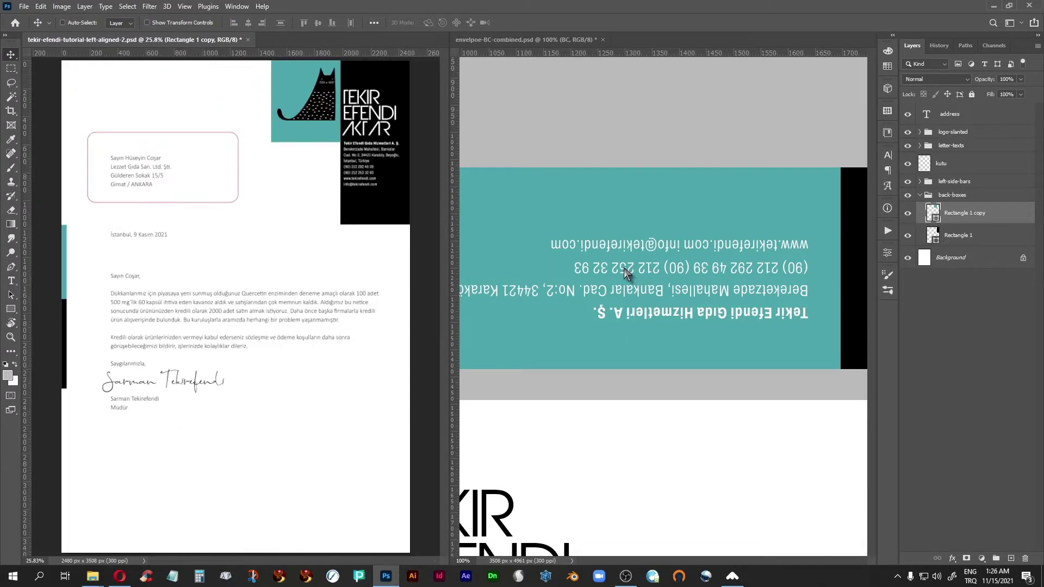
left_click(531, 41)
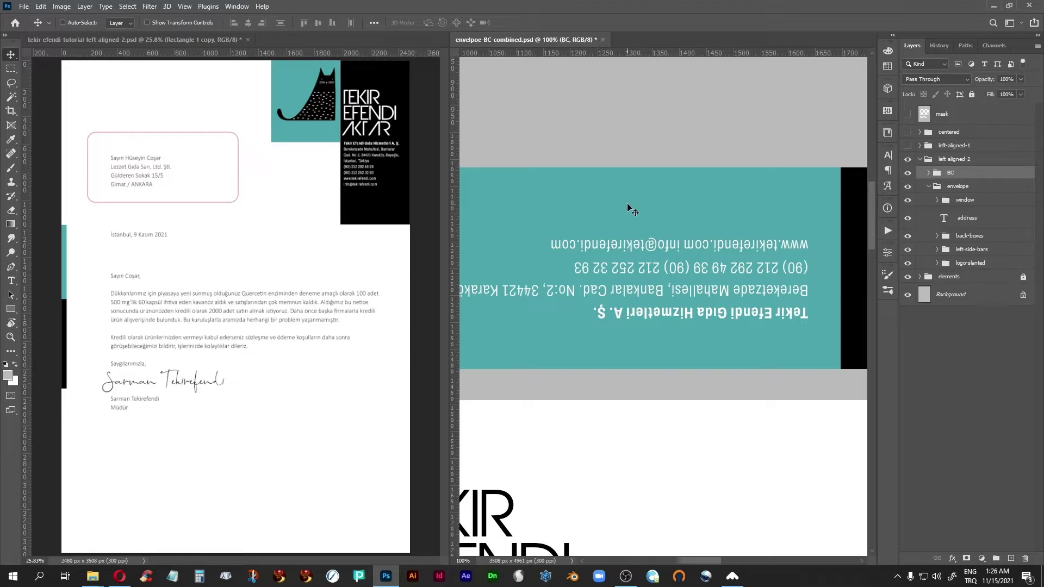
key("ctrl+0")
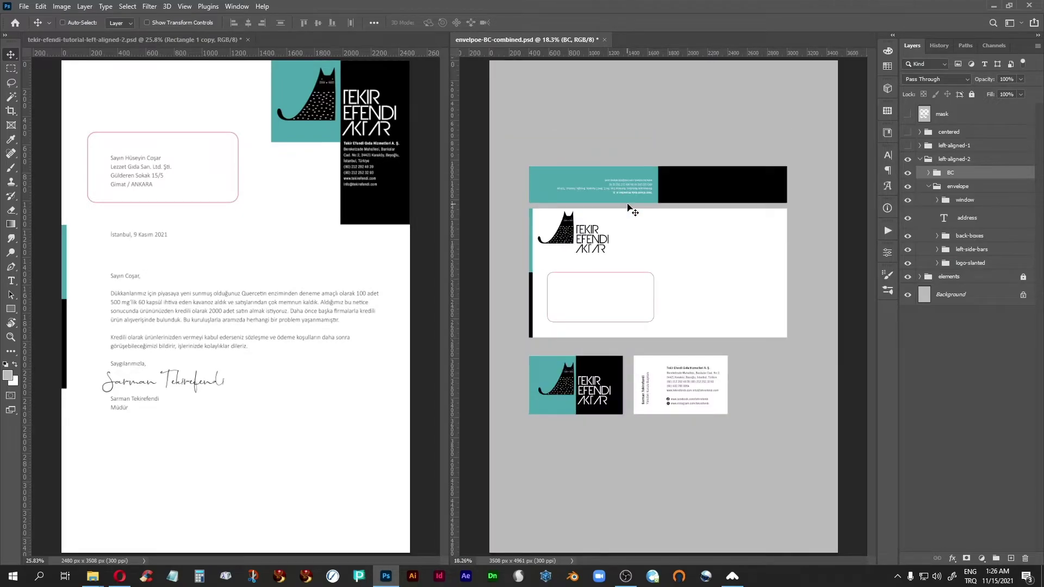
- View the envelope and business card document full screen with the interface shown, and enlarge the two business cards
left_click(11, 337)
left_click_drag(517, 348, 755, 431)
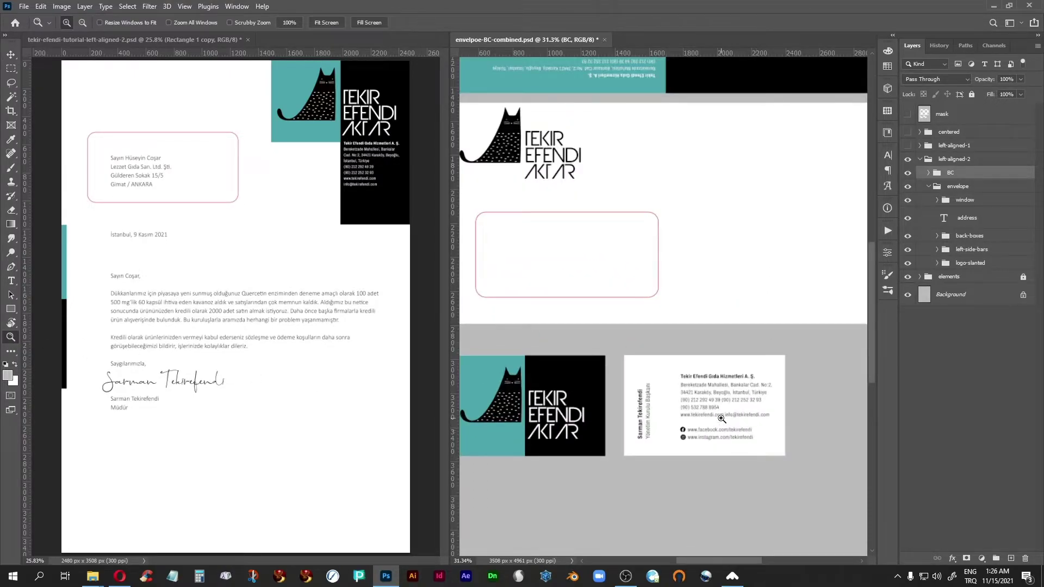
key("f")
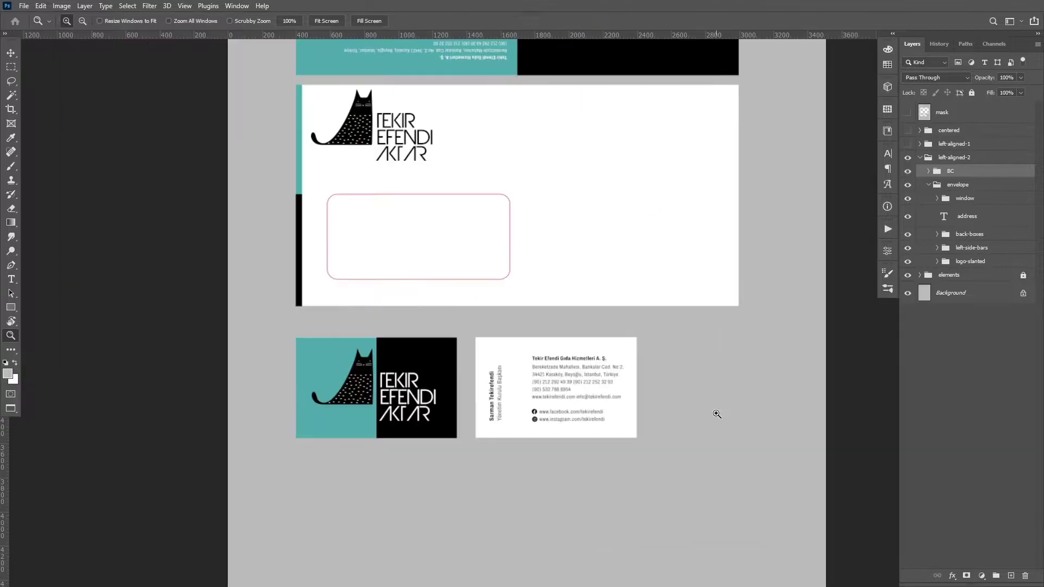
left_click_drag(716, 414, 716, 414)
left_click_drag(337, 477, 493, 395)
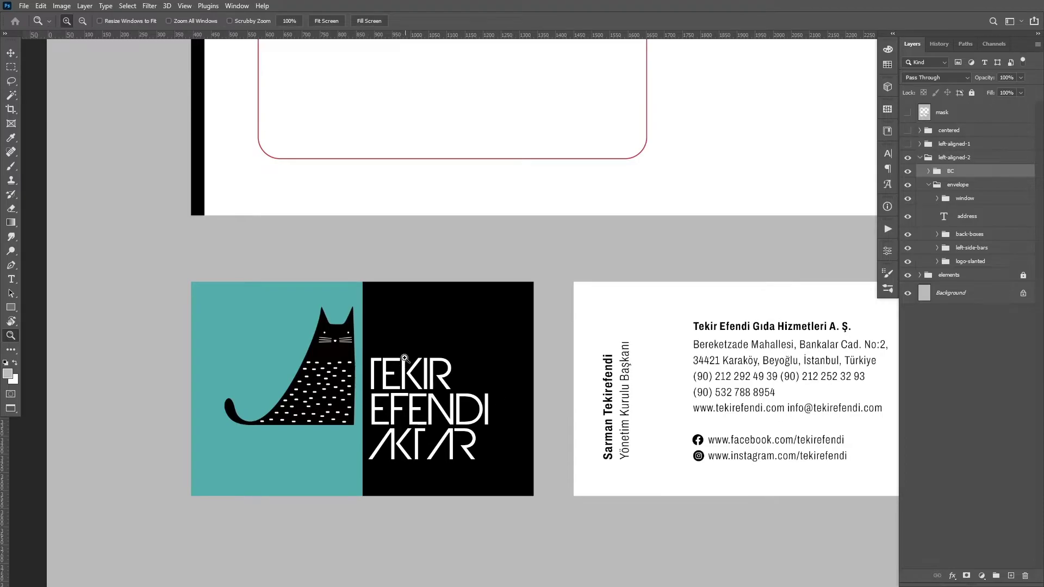
- Show the guides and check the business card texts and the envelope logo against the vertical and horizontal guides
left_click(11, 53)
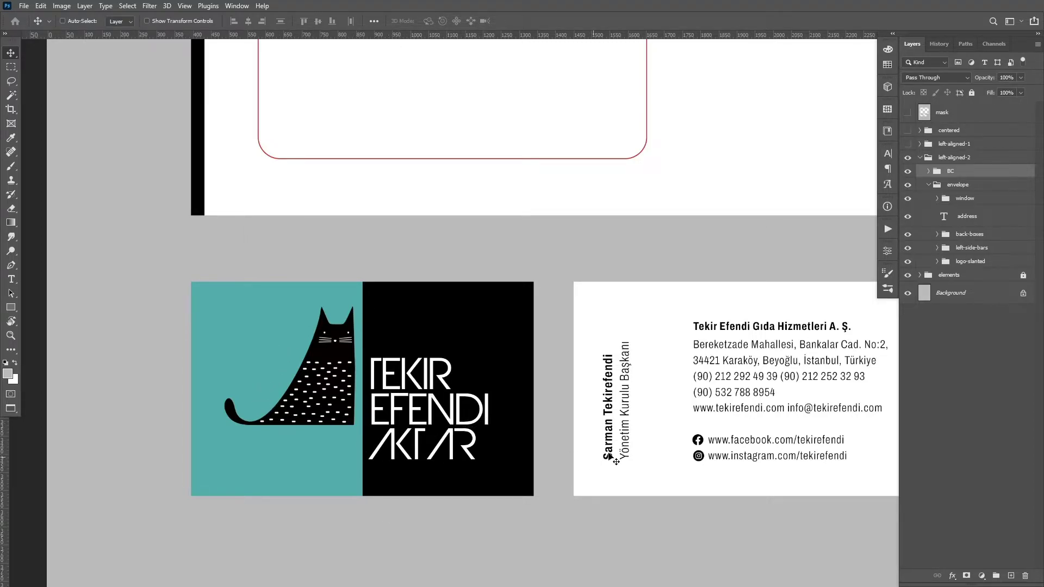
left_click_drag(480, 312, 480, 311)
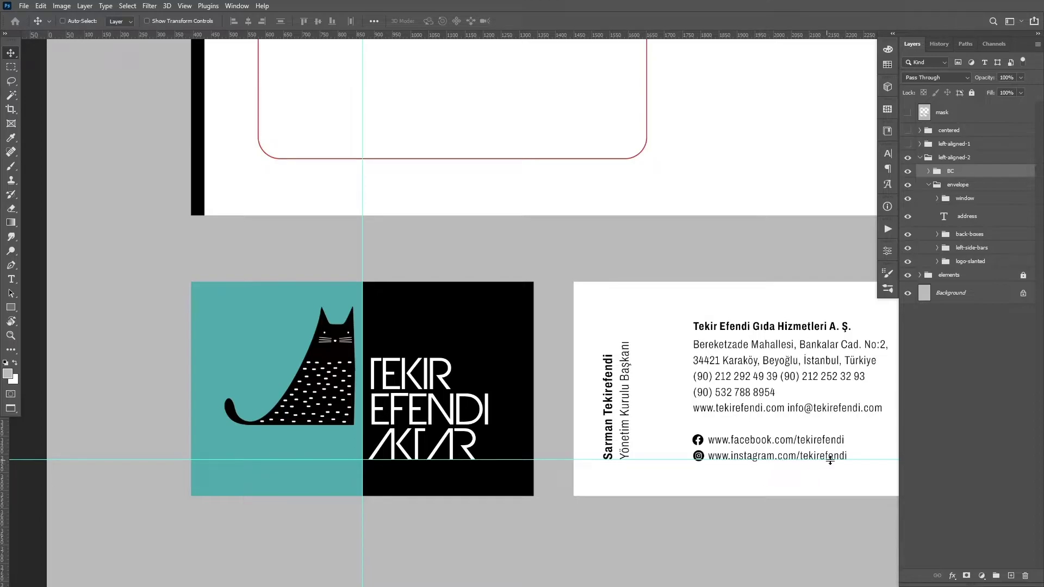
left_click_drag(772, 396, 653, 390)
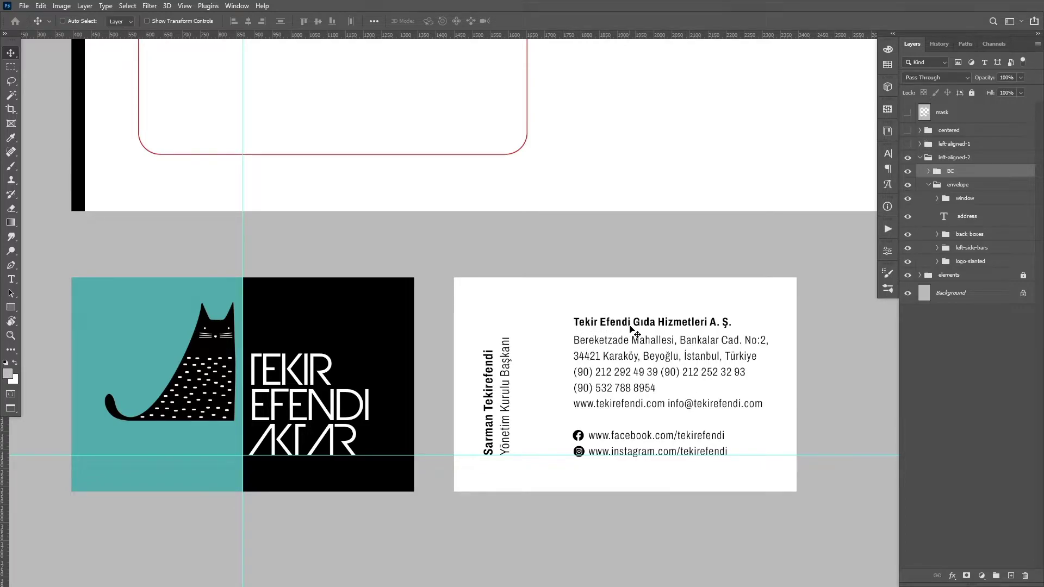
left_click_drag(144, 165, 256, 438)
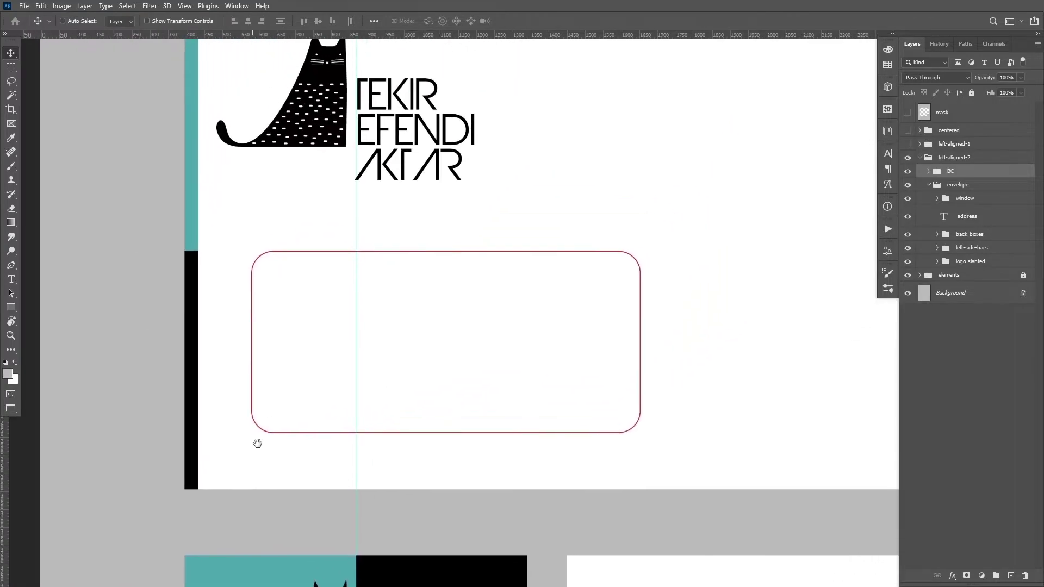
left_click_drag(571, 147, 485, 359)
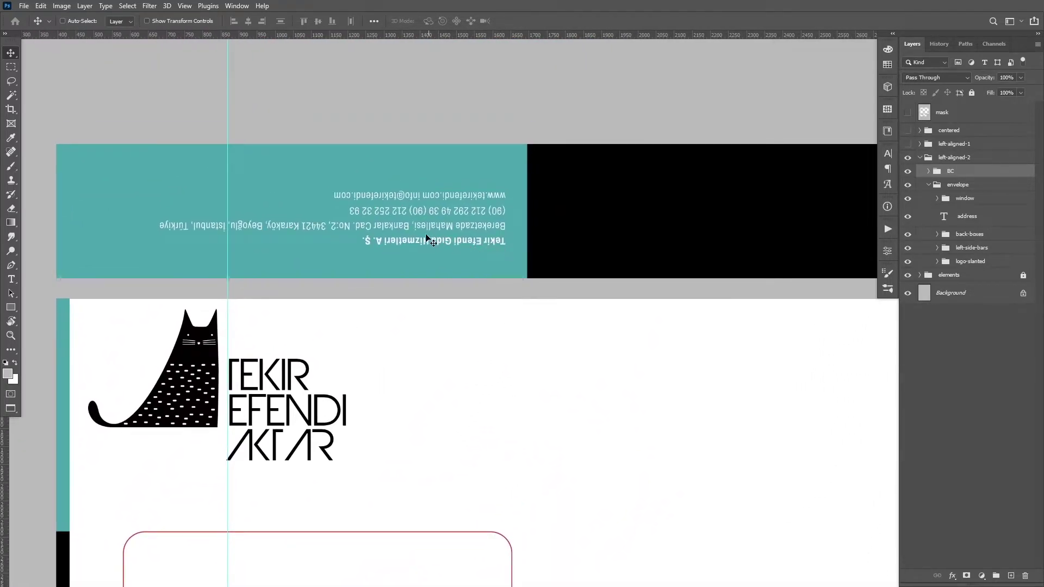
left_click_drag(576, 460, 638, 138)
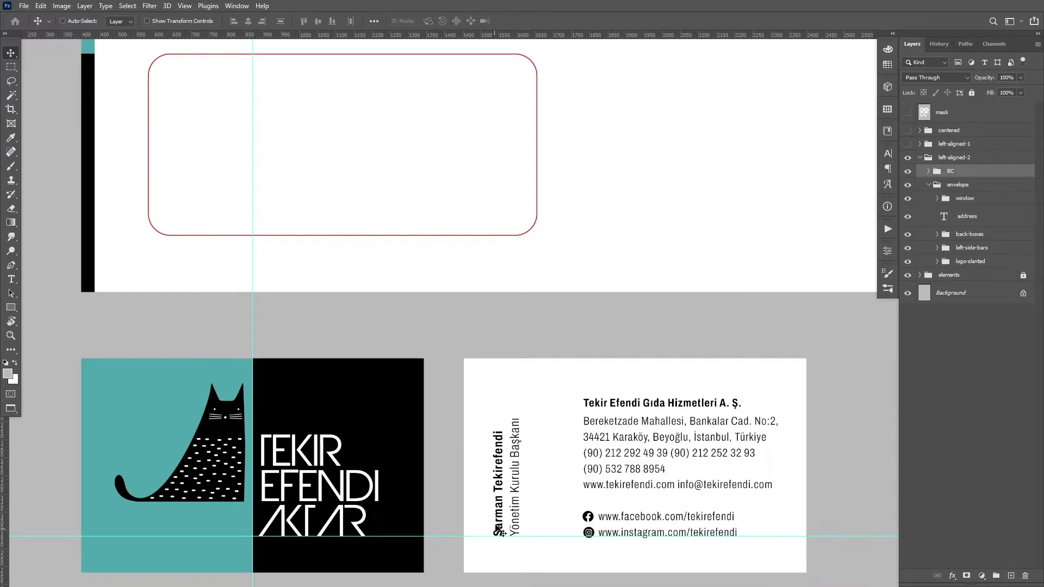
- Return to the side-by-side document view and examine the letterhead's address block at 100% magnification
key("f")
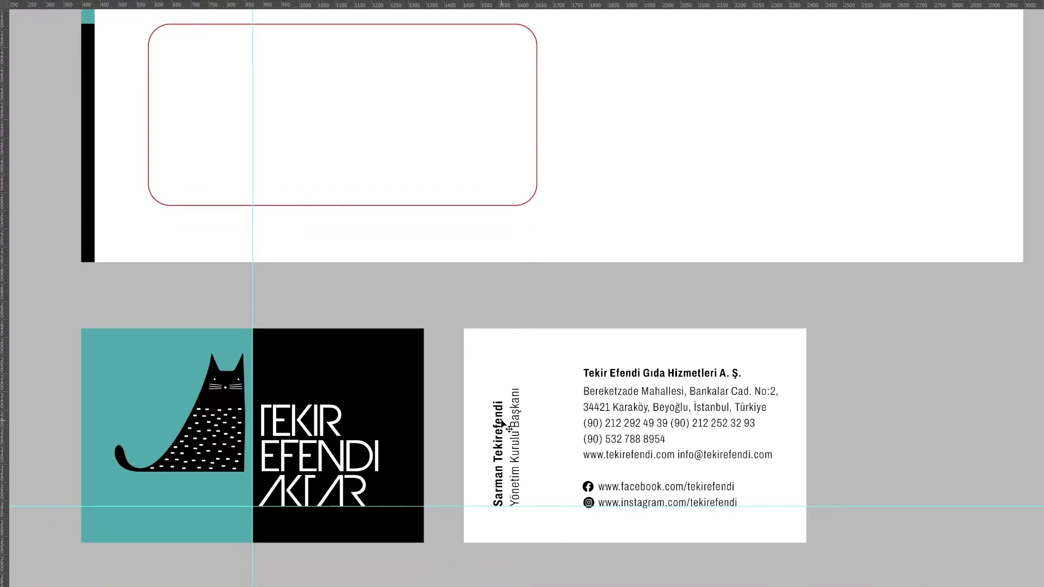
key("f")
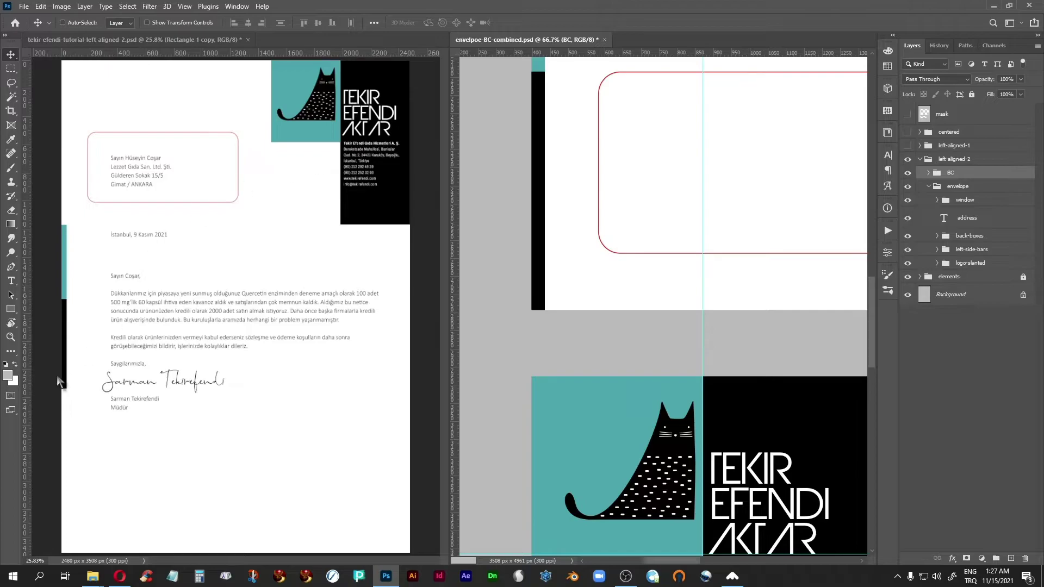
left_click(63, 337)
left_click(11, 338)
left_click_drag(329, 157, 264, 251)
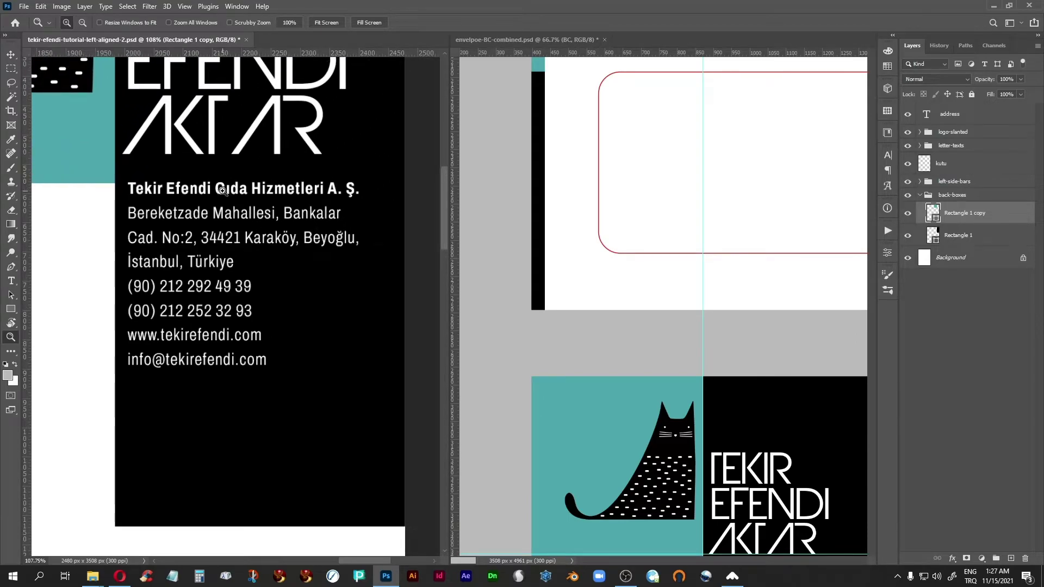
key("ctrl+1")
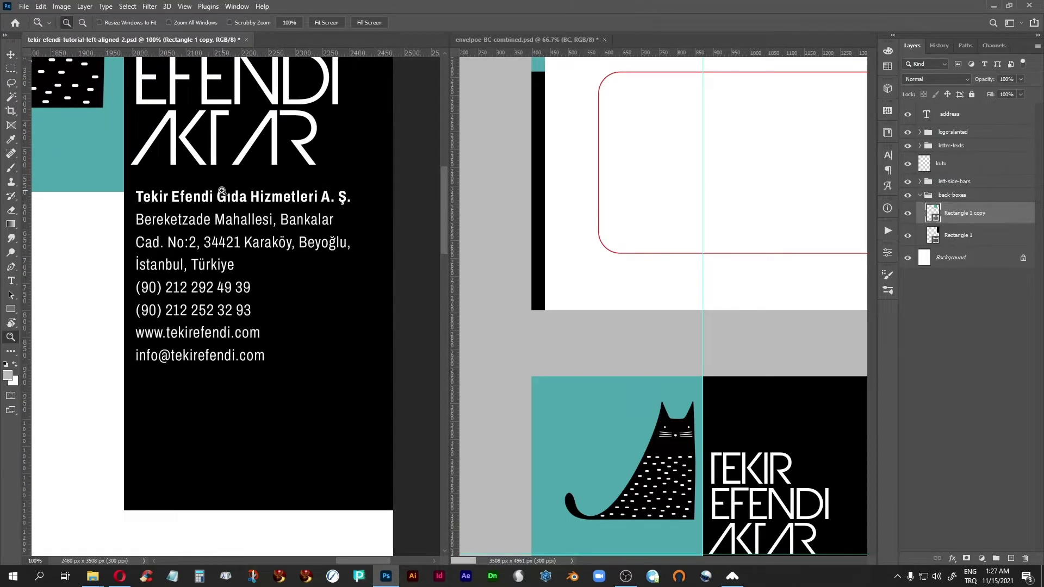
- Show the business cards full screen with the panels, expand the BC group and open its address text layer for editing
left_click(732, 279)
left_click_drag(702, 445, 665, 390)
key("f")
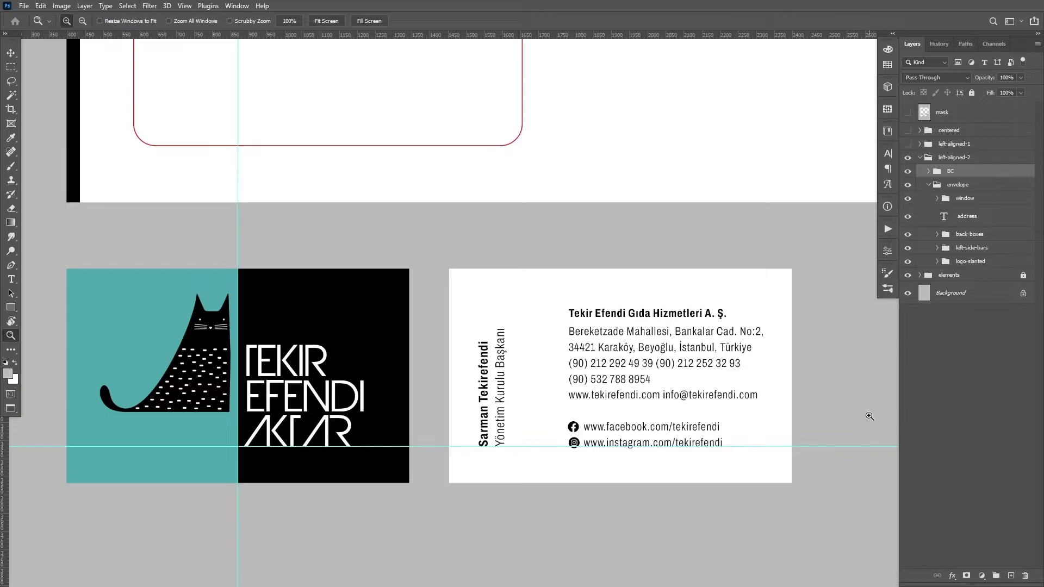
key("v")
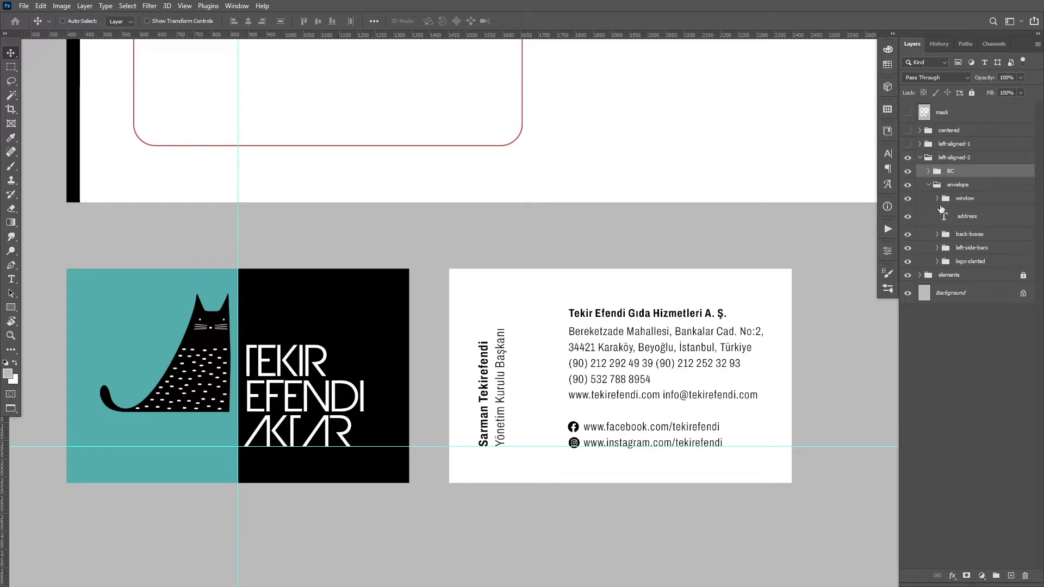
left_click(928, 171)
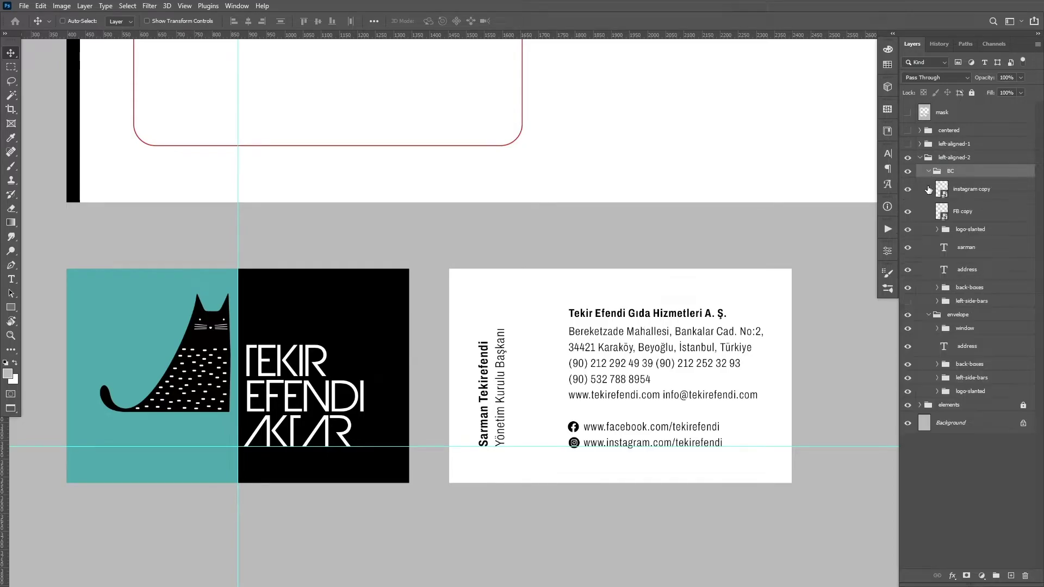
double_click(943, 270)
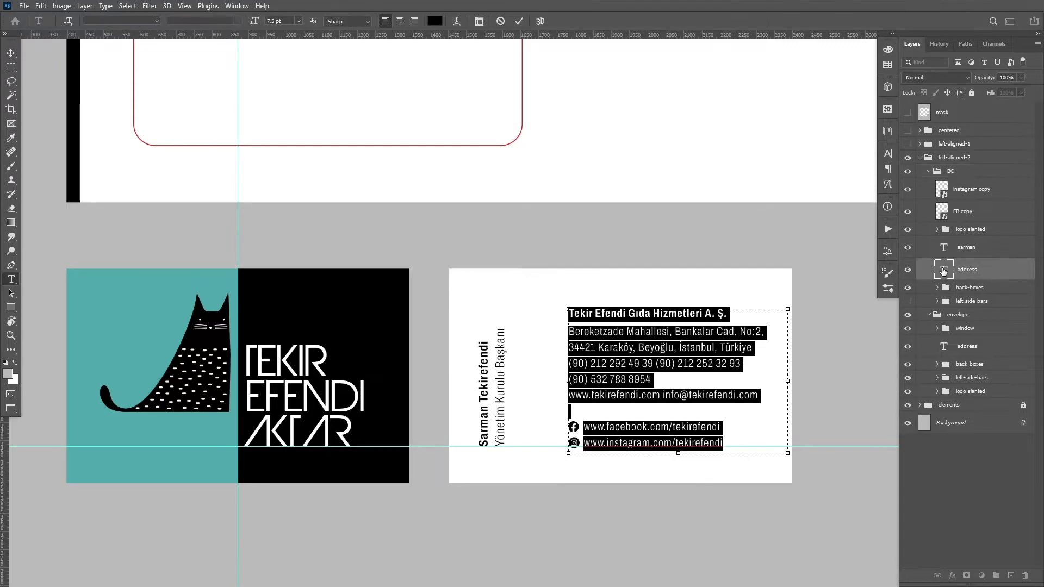
- Select the Facebook and Instagram lines in the business card's address text and inspect their character and paragraph settings
left_click(586, 425)
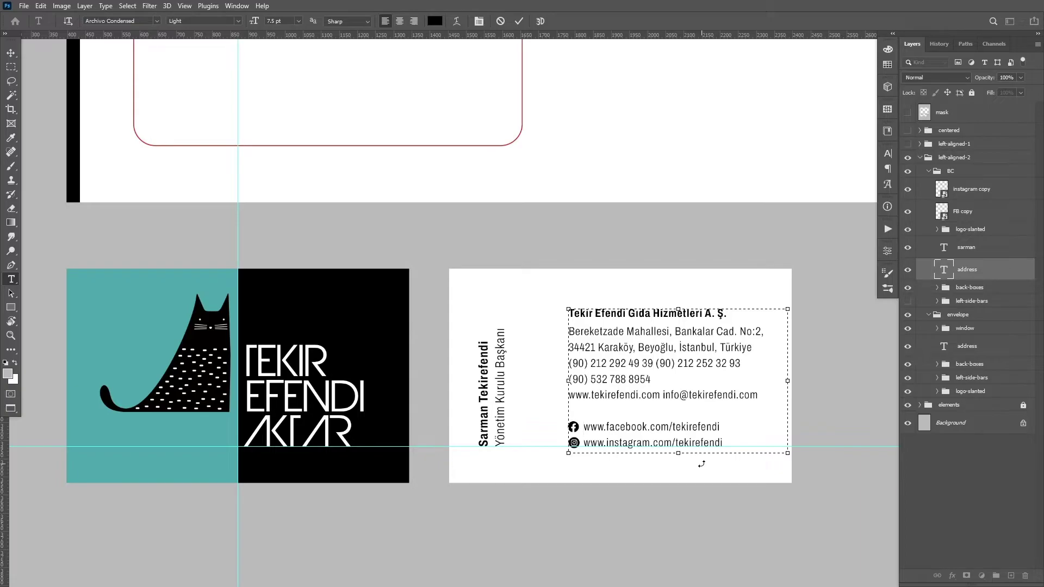
left_click(575, 427)
left_click_drag(585, 426, 737, 438)
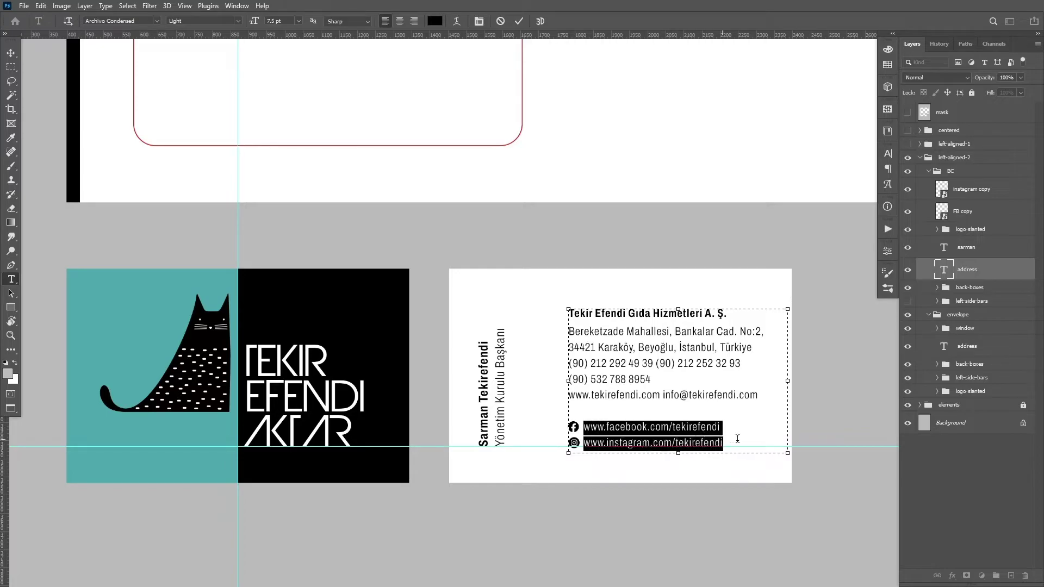
left_click(887, 153)
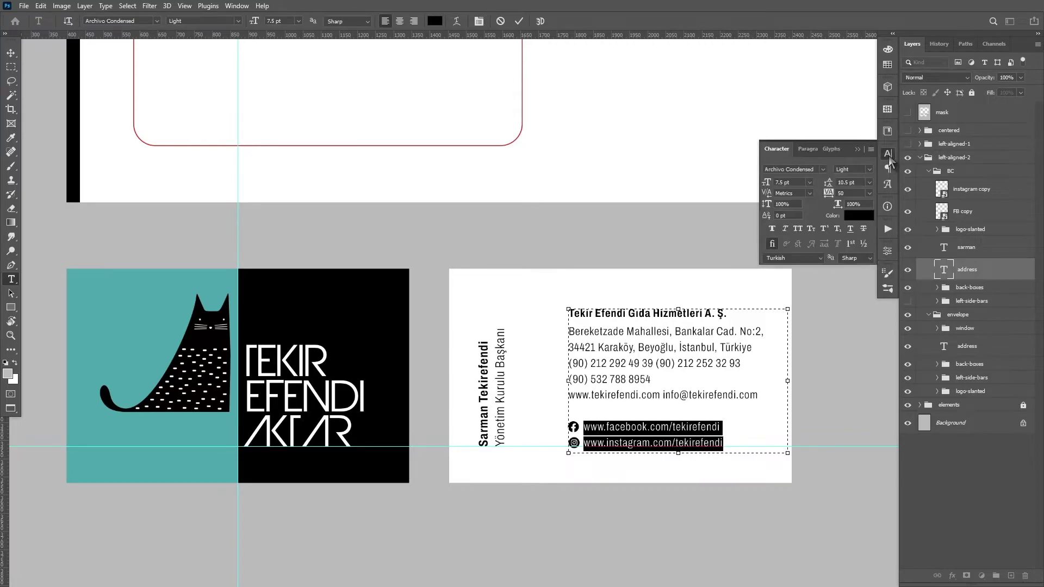
left_click(858, 149)
left_click(887, 169)
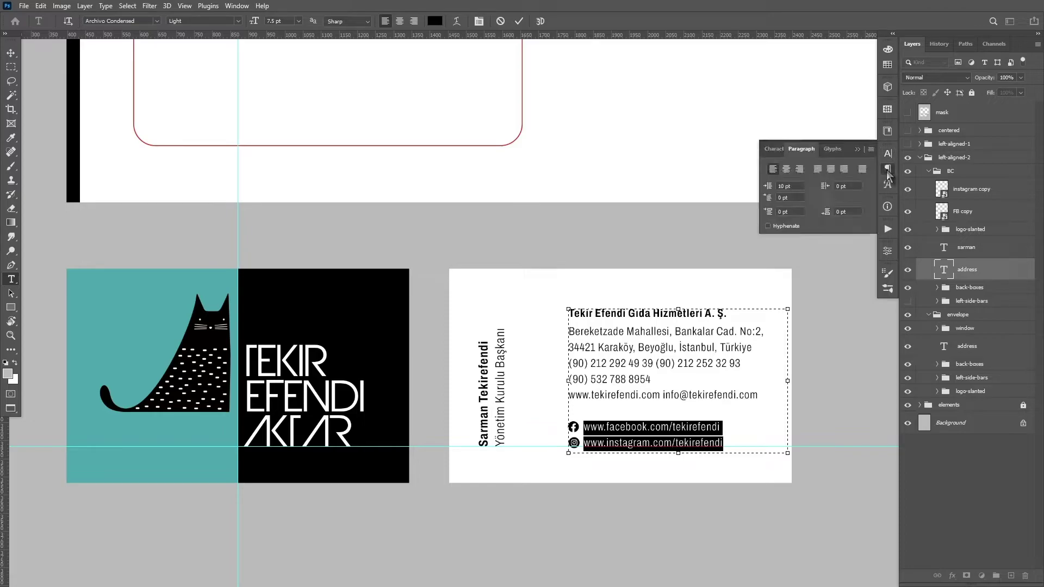
- Try a 0 pt left indent on the business card's Facebook and Instagram lines and restore it to 10 pt
double_click(781, 185)
type("0")
key("Return")
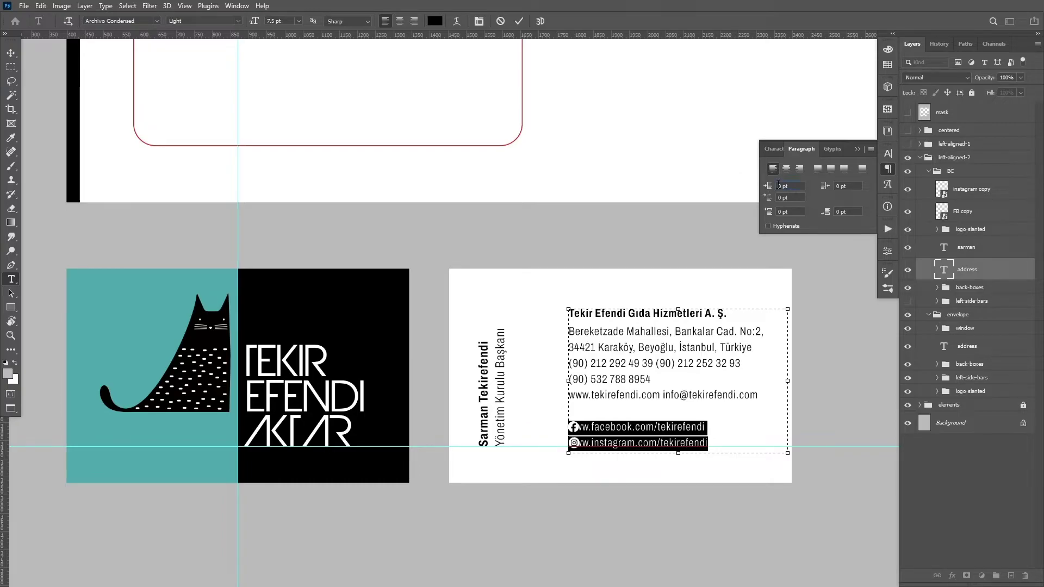
key("Return")
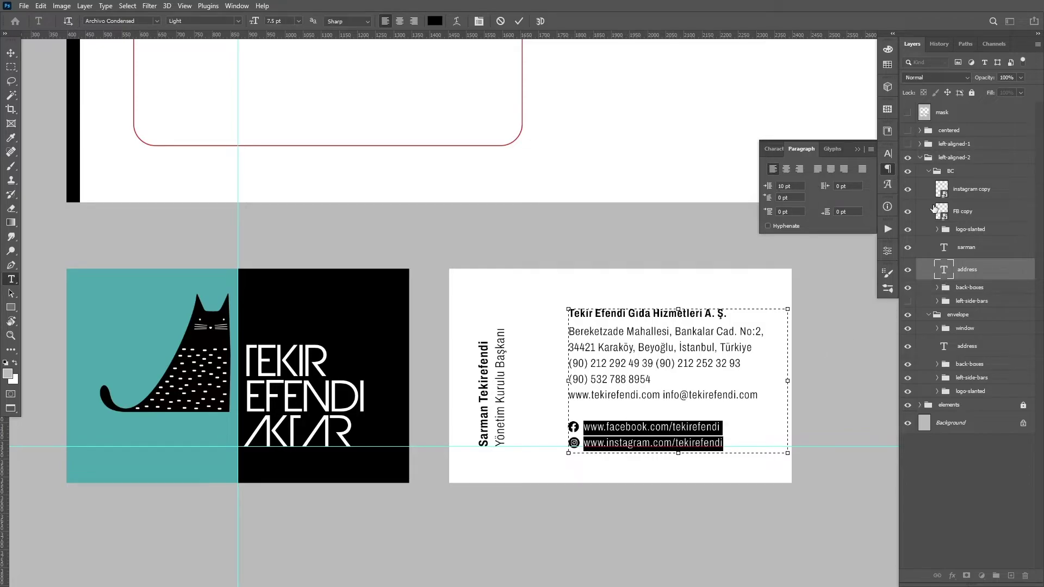
left_click(858, 150)
key("ctrl+Return")
key("v")
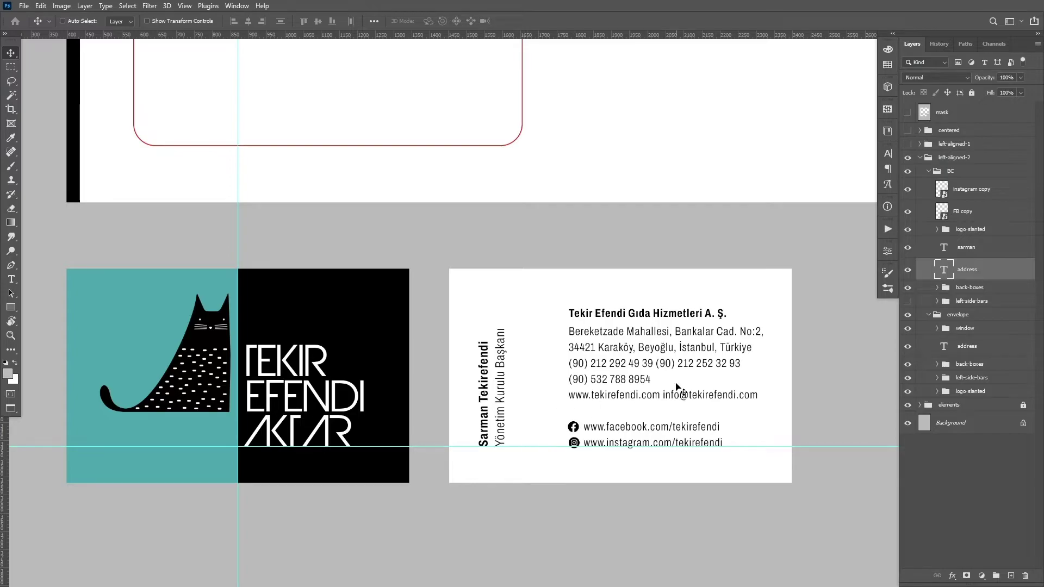
- Hide the guides, fit the envelope and business card document in view and return to the side-by-side layout
key("ctrl+semicolon")
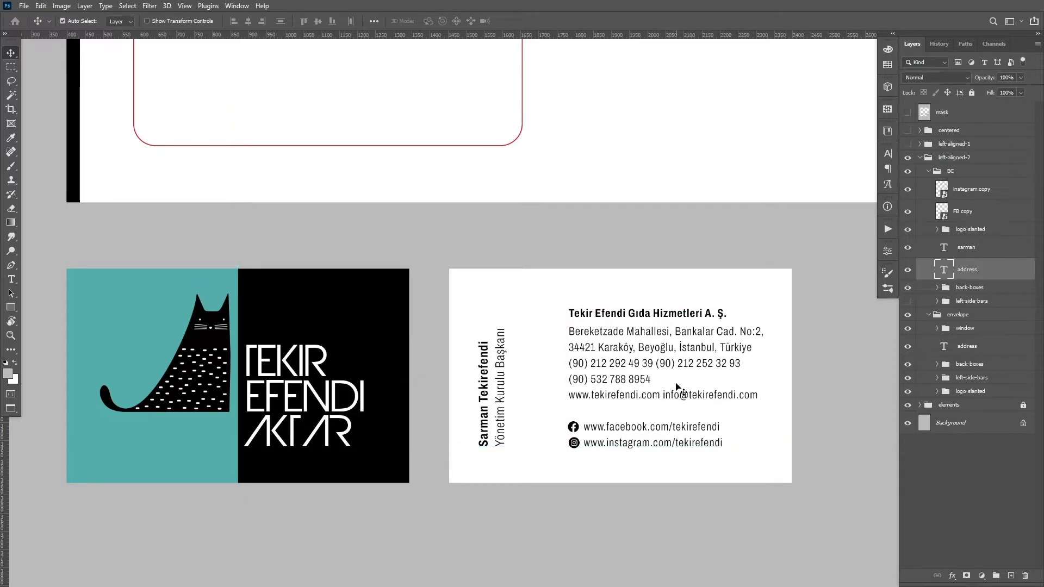
key("ctrl+0")
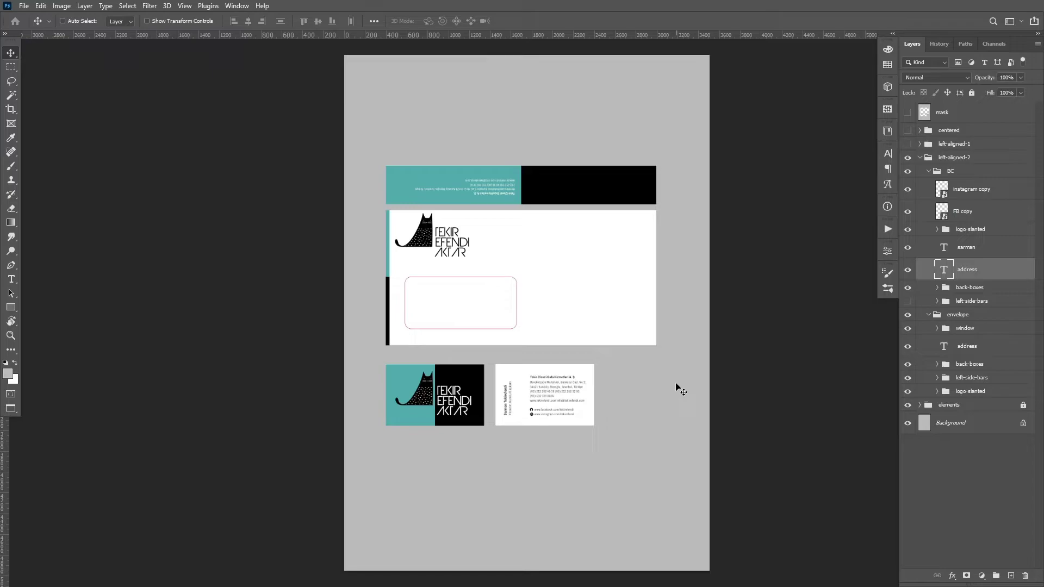
key("shift+f")
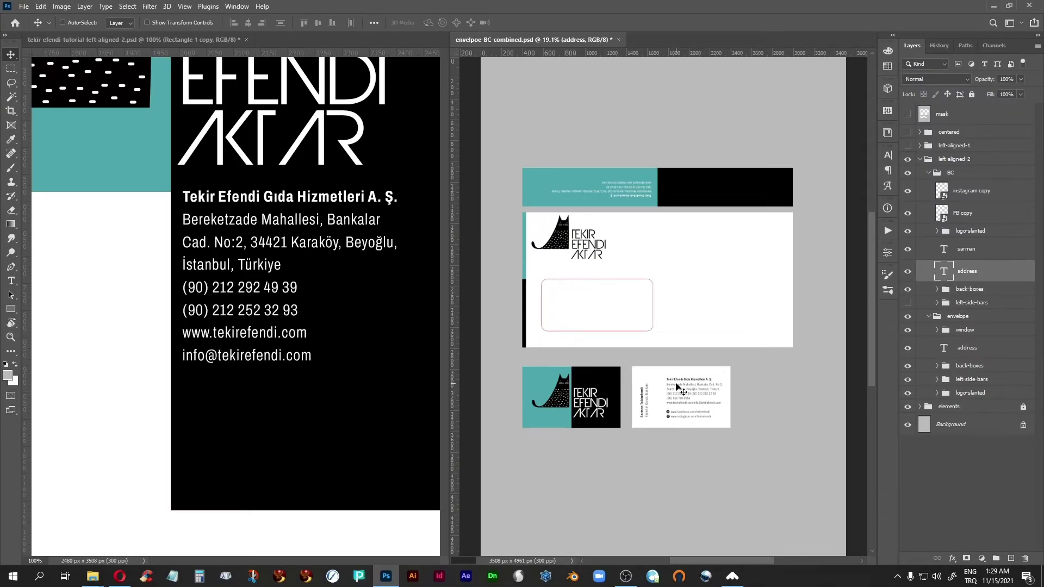
- Compare the letterhead at 50% magnification with the envelope and business cards at 33.3%, with the panels hidden
left_click(100, 39)
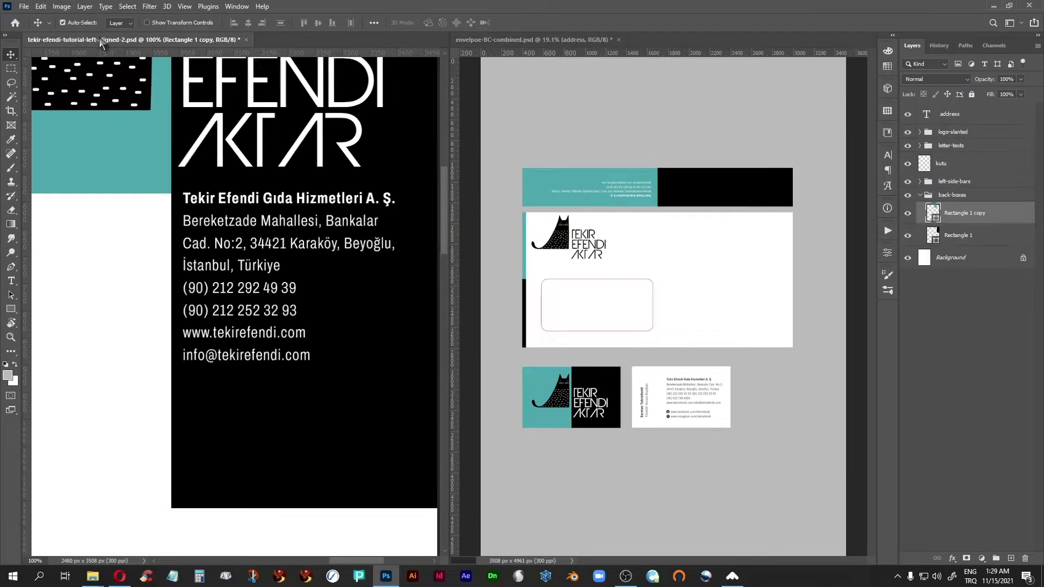
key("ctrl+minus")
key("ctrl+minus")
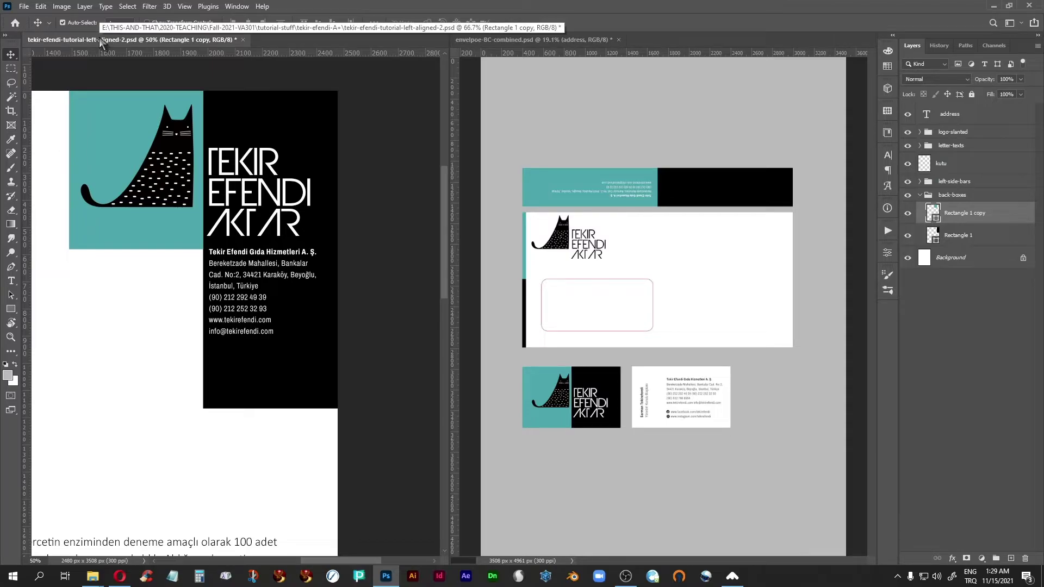
left_click_drag(244, 276, 303, 332)
left_click(558, 39)
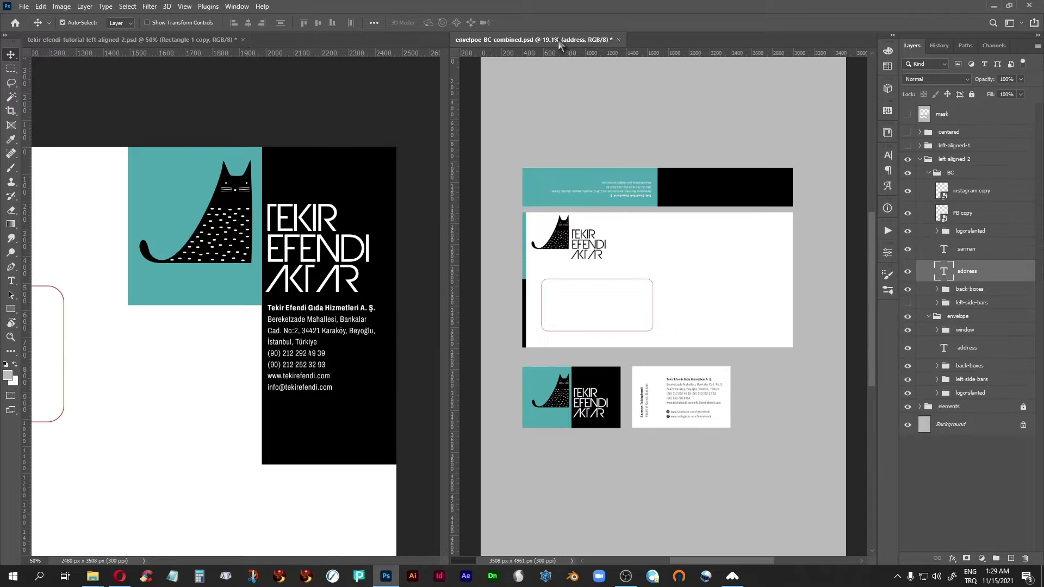
key("ctrl+plus")
key("ctrl+plus")
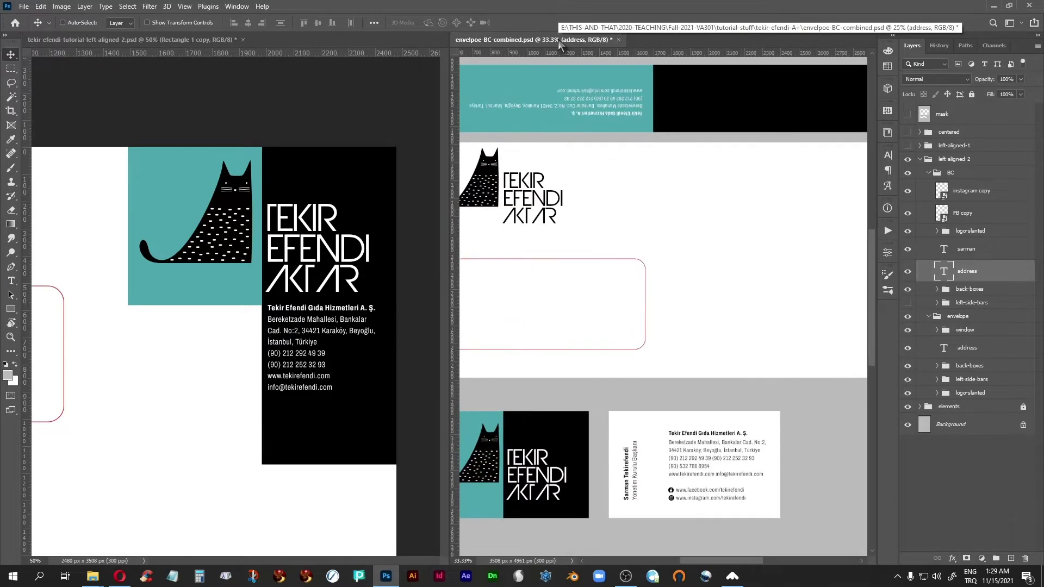
key("Tab")
left_click_drag(736, 186, 815, 209)
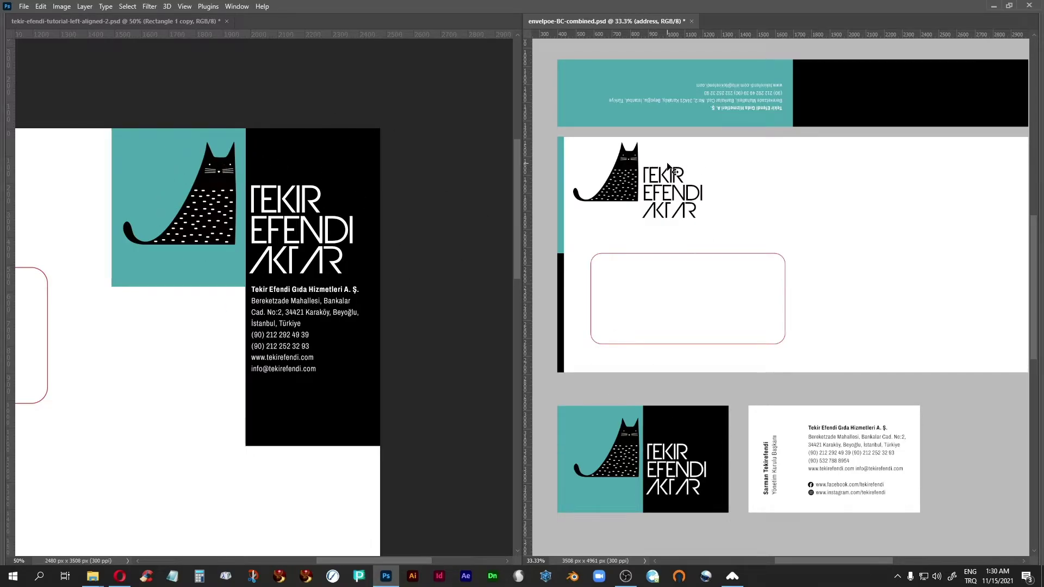
- Check which artwork the logo-slanted group holds in the business card and in the letterhead by toggling its visibility
key("Tab")
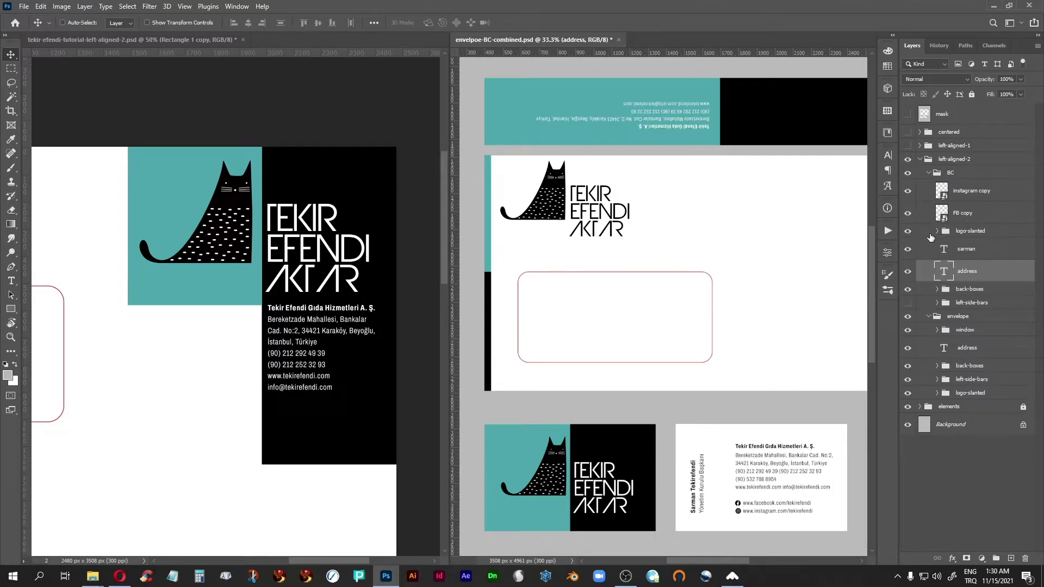
left_click(908, 237)
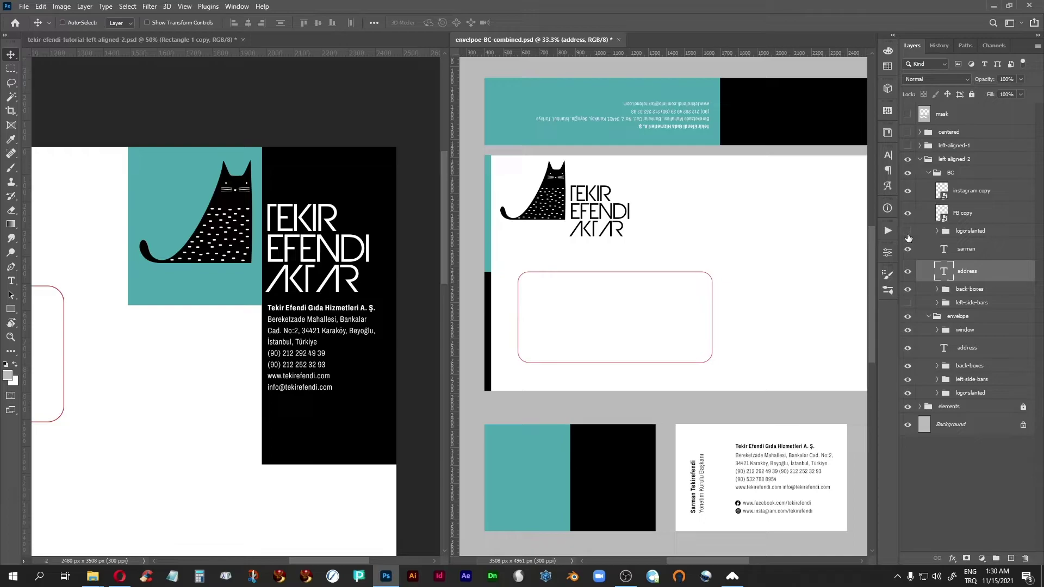
left_click(908, 238)
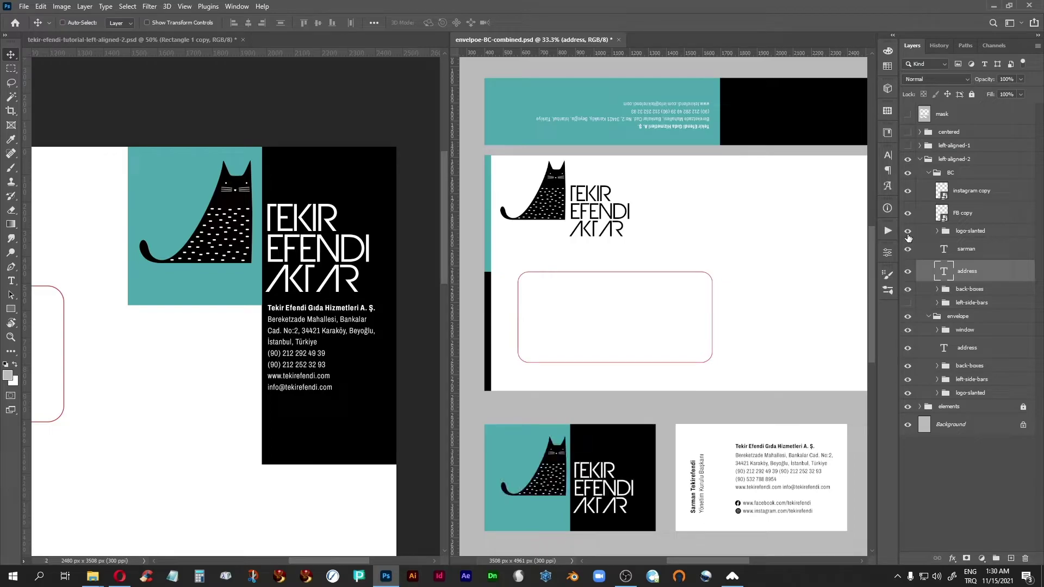
left_click(960, 232)
left_click(129, 40)
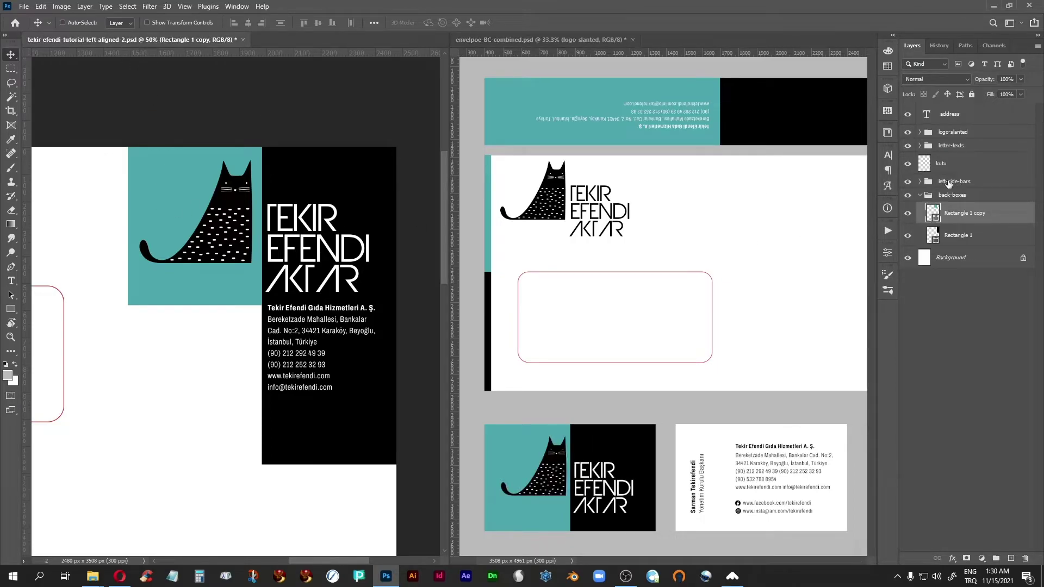
left_click(906, 134)
left_click(907, 133)
- Copy the letterhead's logo-slanted group into the envelope and business card document and delete the copy
left_click_drag(942, 133, 709, 272)
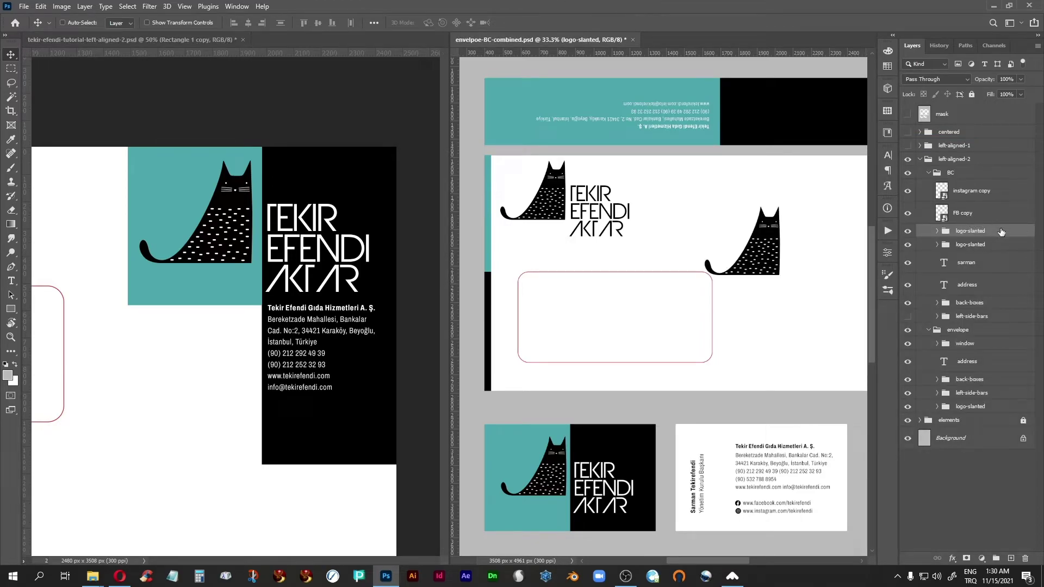
left_click_drag(1000, 232, 1024, 558)
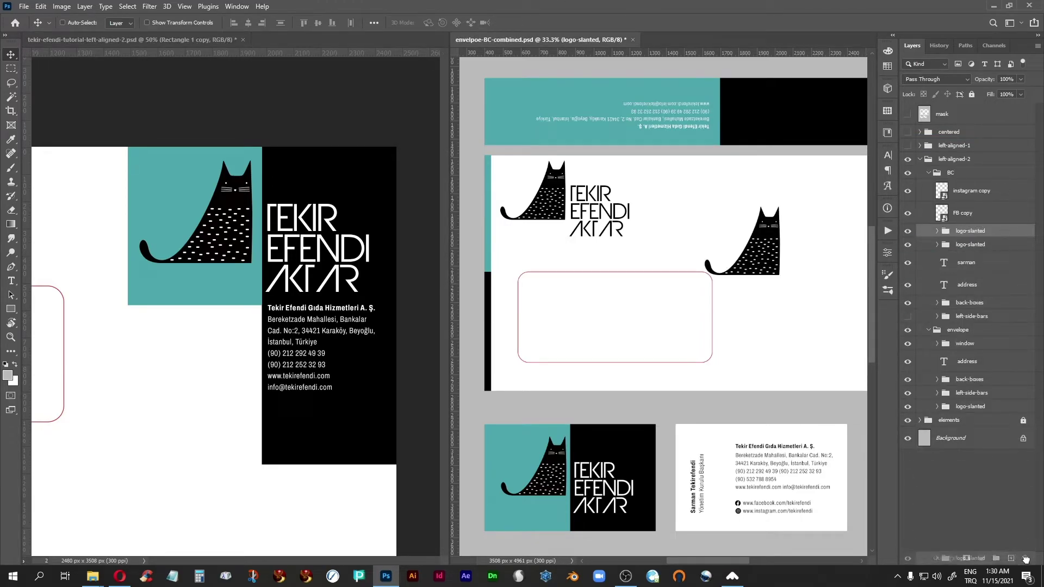
left_click_drag(583, 36, 532, 6)
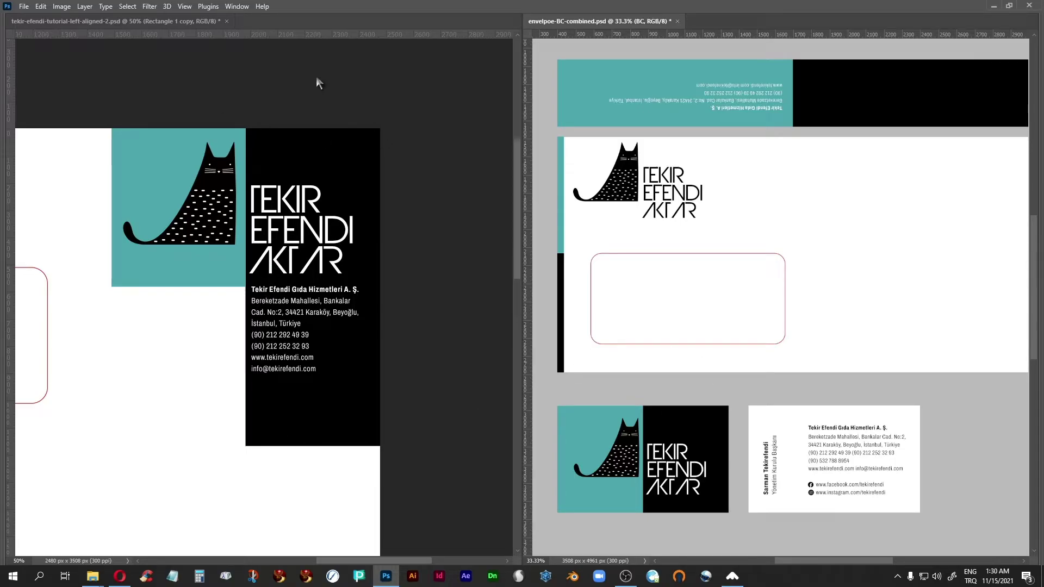
- Open the letterhead's address text for editing and inspect the character settings of its bold and light lines
left_click(185, 20)
key("Tab")
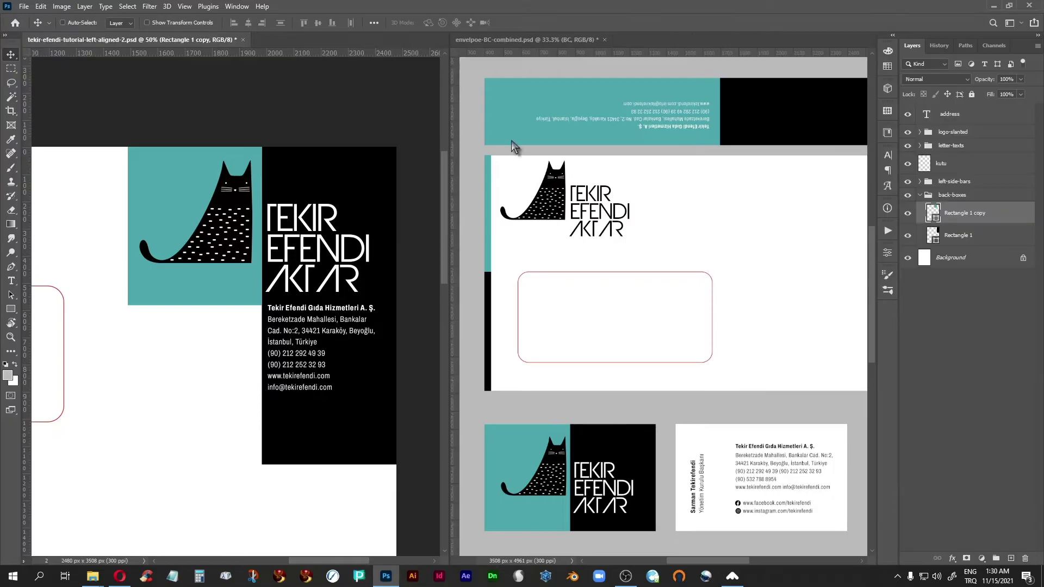
double_click(926, 114)
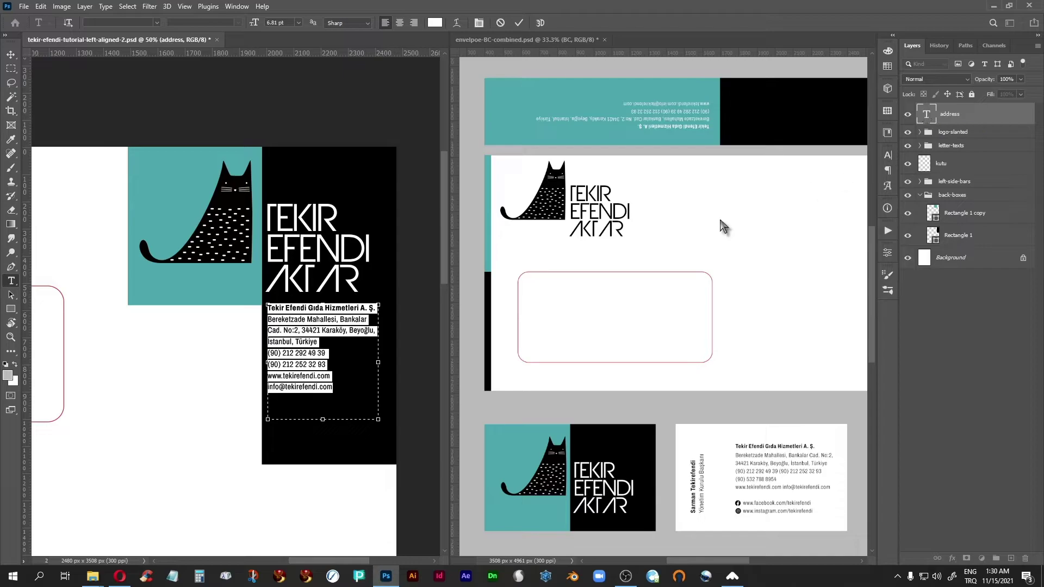
left_click(306, 335)
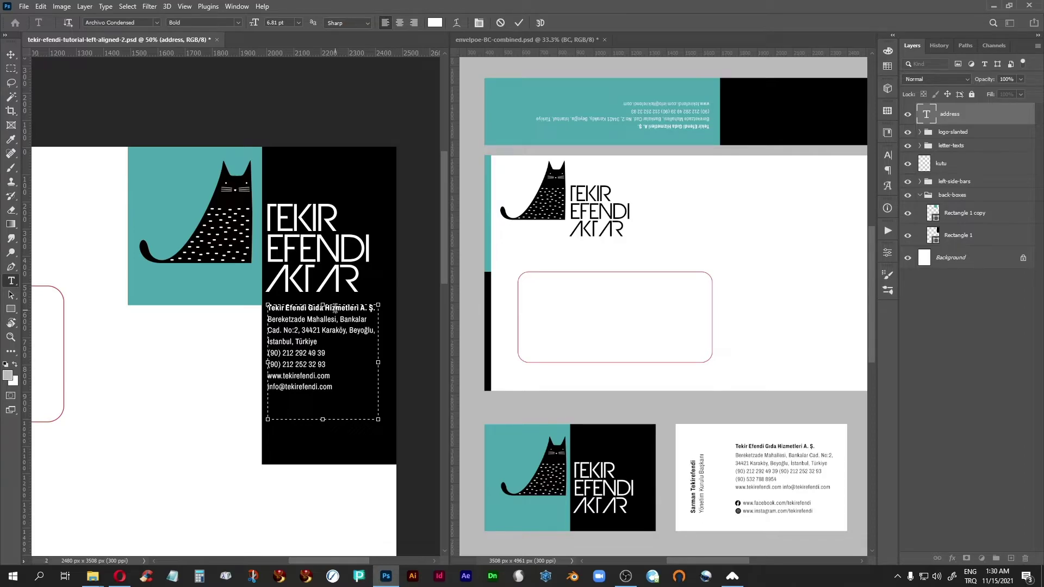
left_click(303, 343)
left_click(888, 156)
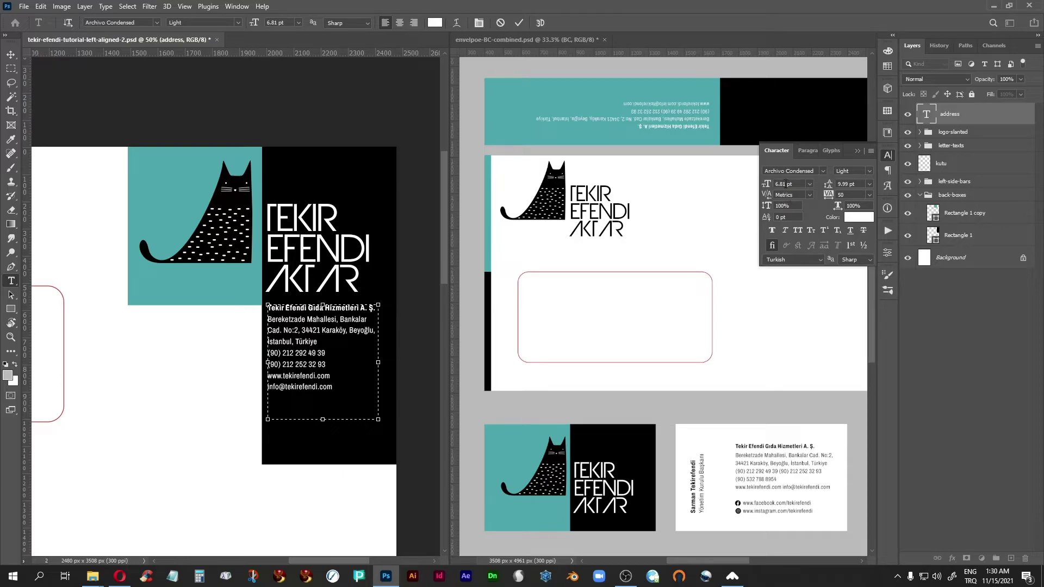
- Set the font size of the entire letterhead address text to 7 pt
double_click(786, 184)
type("7")
left_click_drag(333, 389, 266, 306)
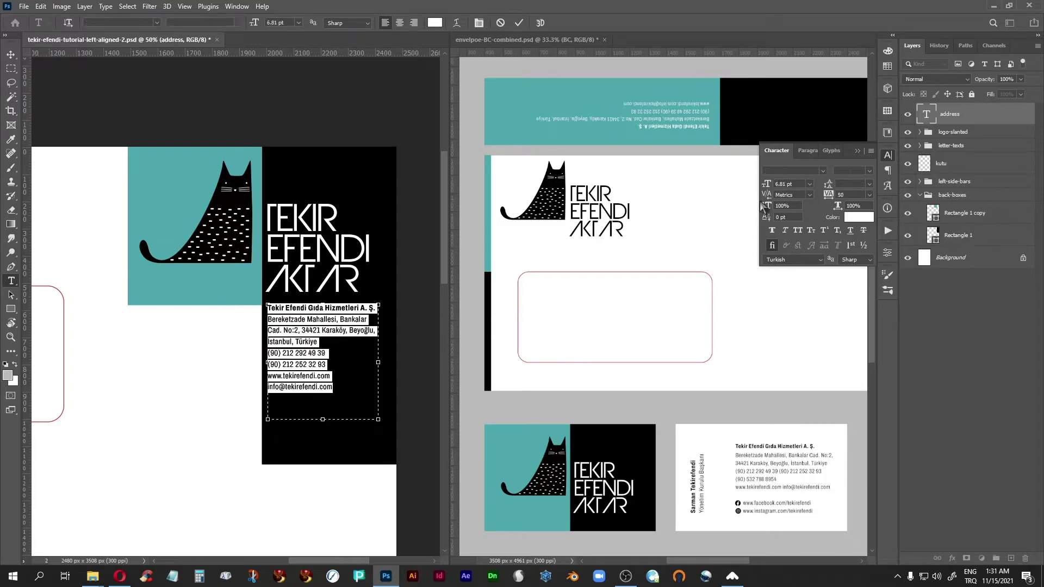
left_click_drag(786, 184, 737, 173)
type("7")
key("Return")
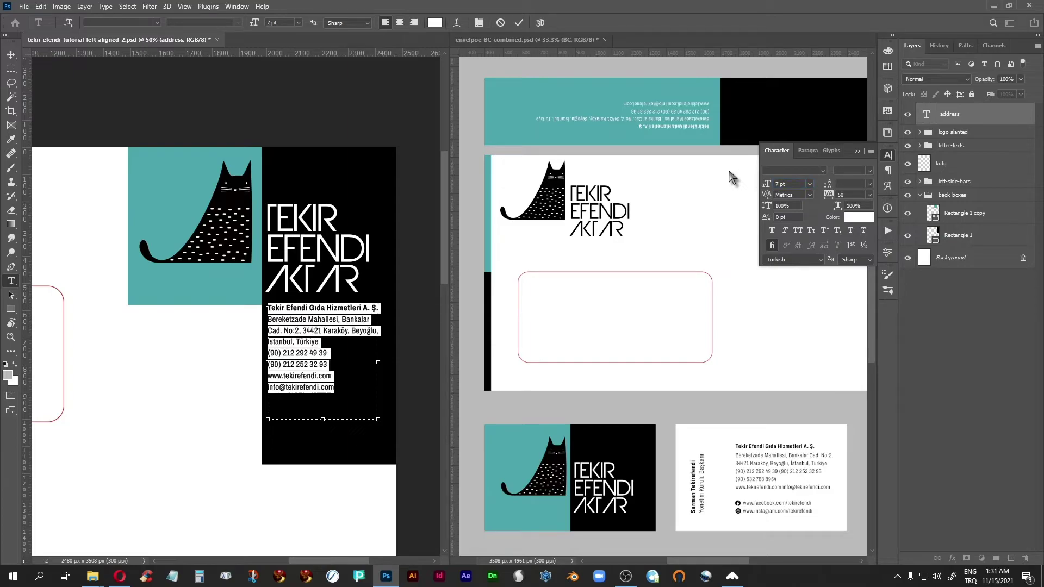
- Set the leading of the line below the company name in the letterhead address to 10.6 pt and finish editing
left_click(297, 354)
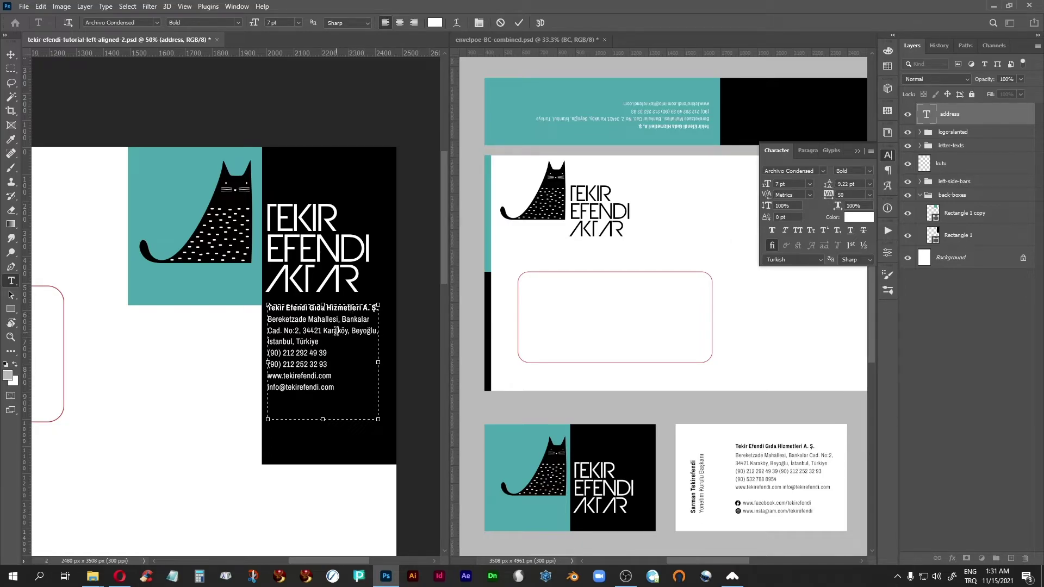
left_click(312, 389)
left_click_drag(337, 387, 260, 322)
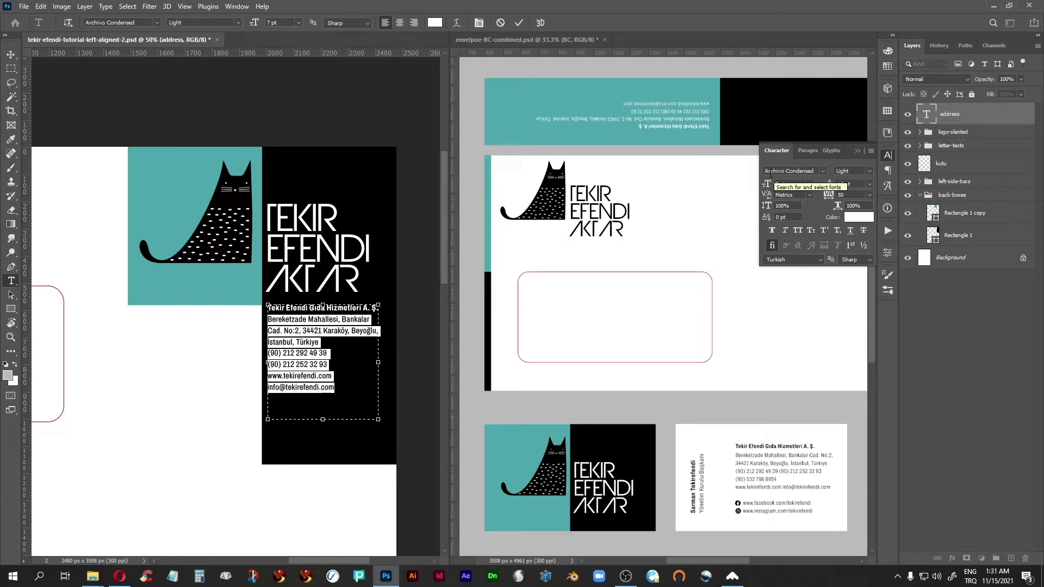
left_click(354, 311)
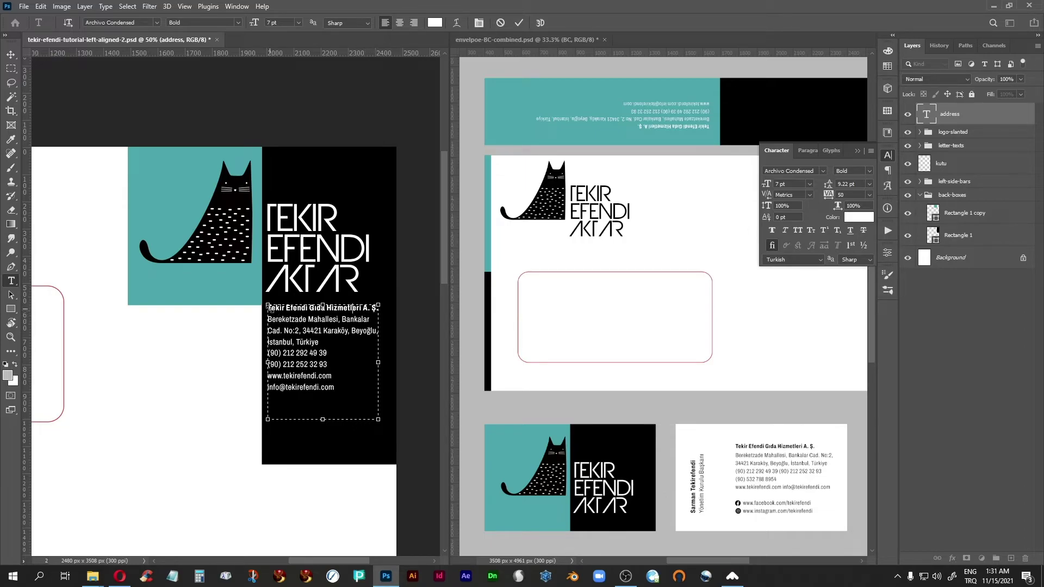
left_click_drag(268, 319, 372, 320)
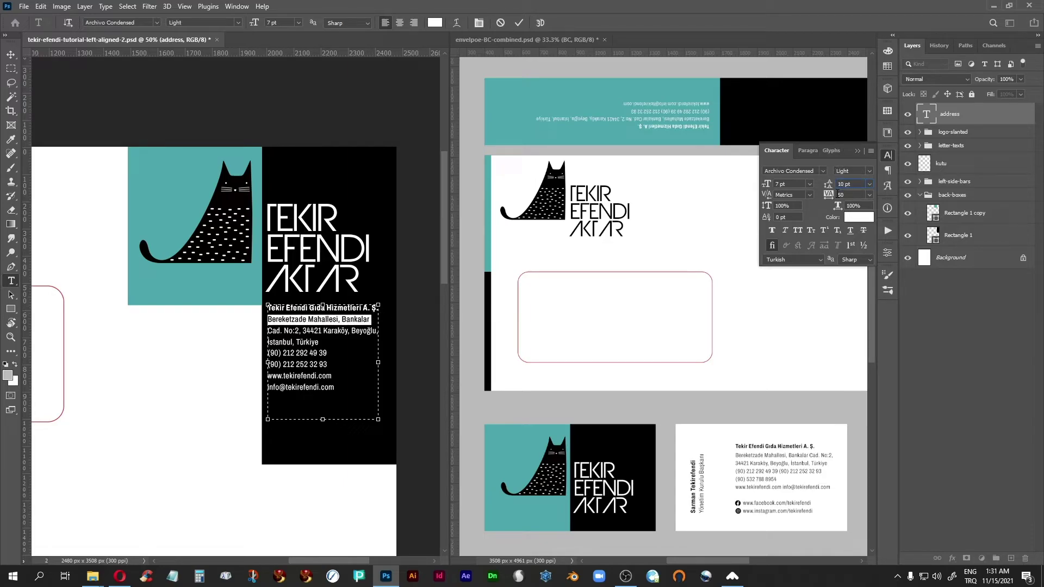
type("6")
key("Return")
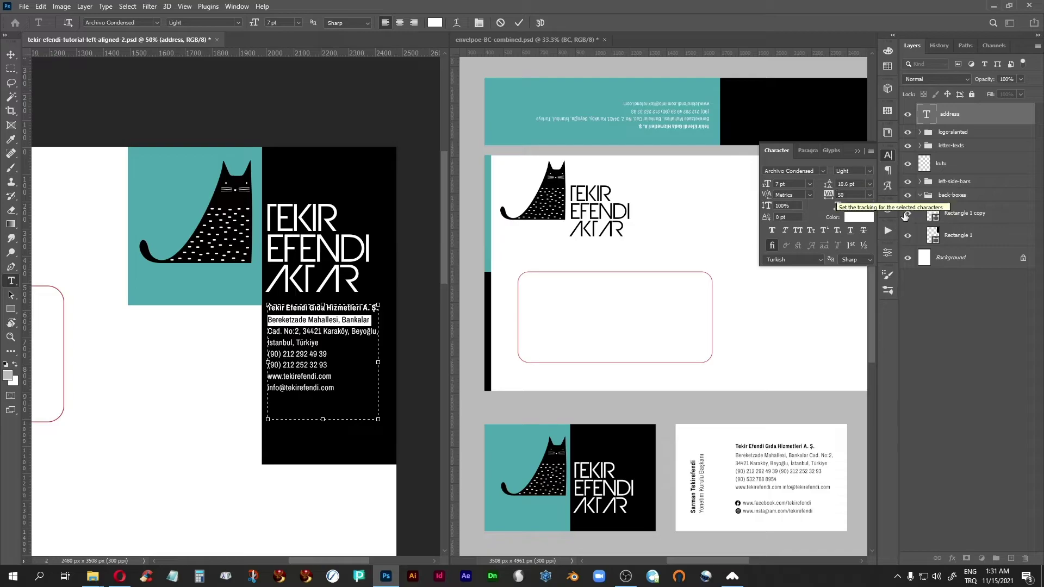
key("Escape")
key("v")
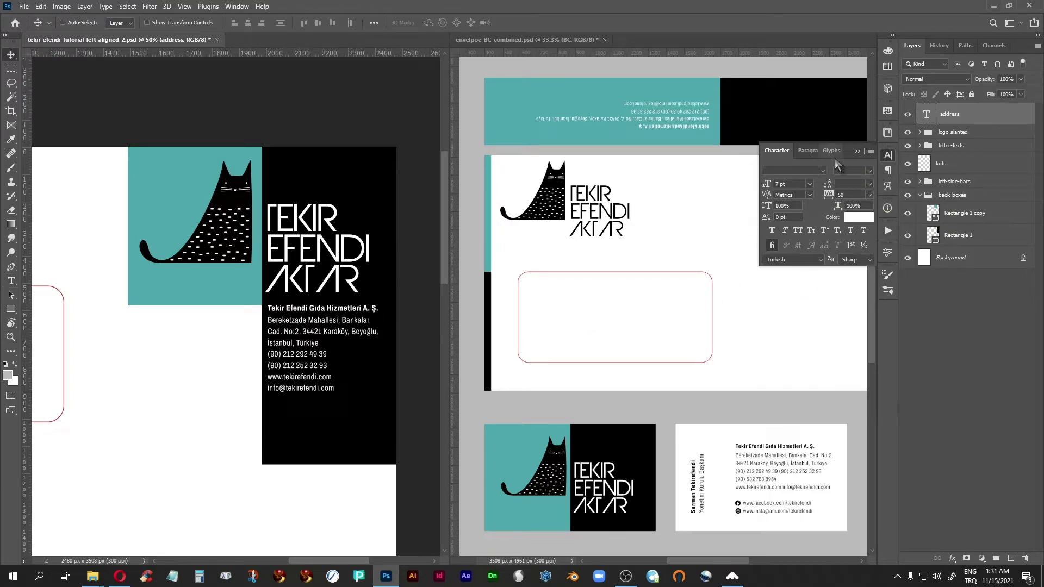
left_click(857, 150)
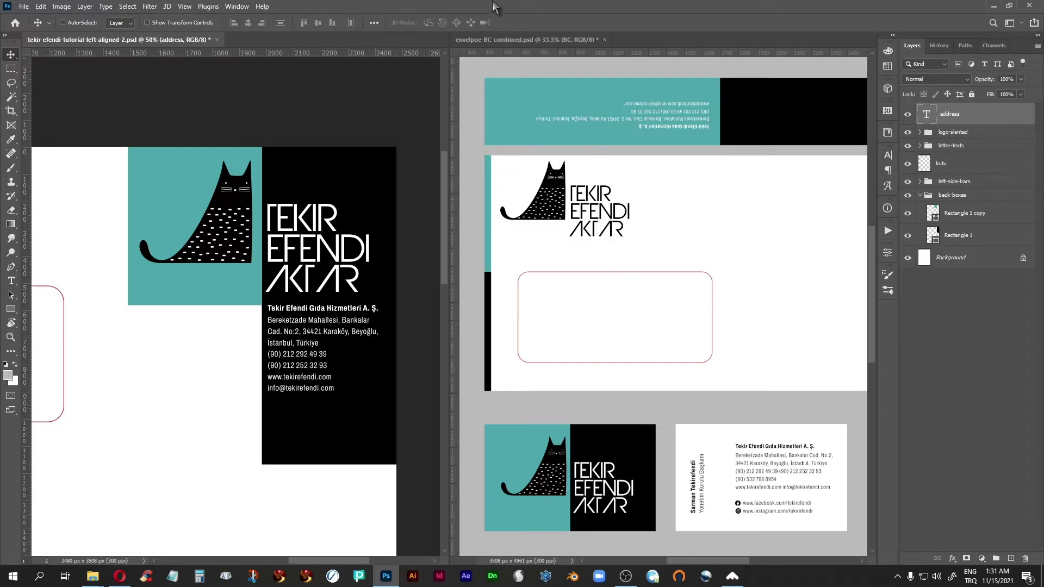
- In the envelope and business card document, set the font size of the entire envelope address text to 7 pt
left_click(504, 35)
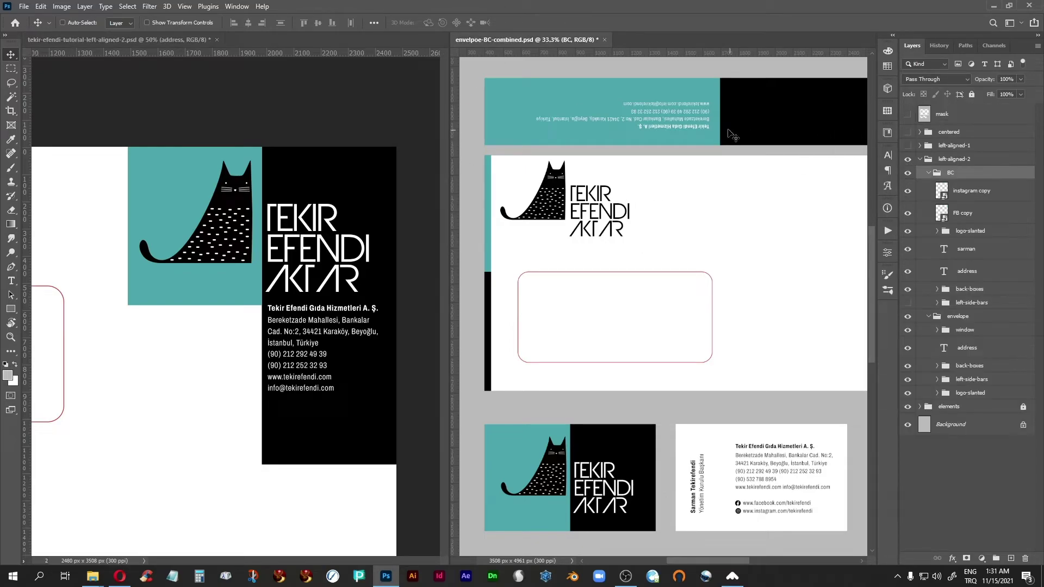
left_click(929, 173)
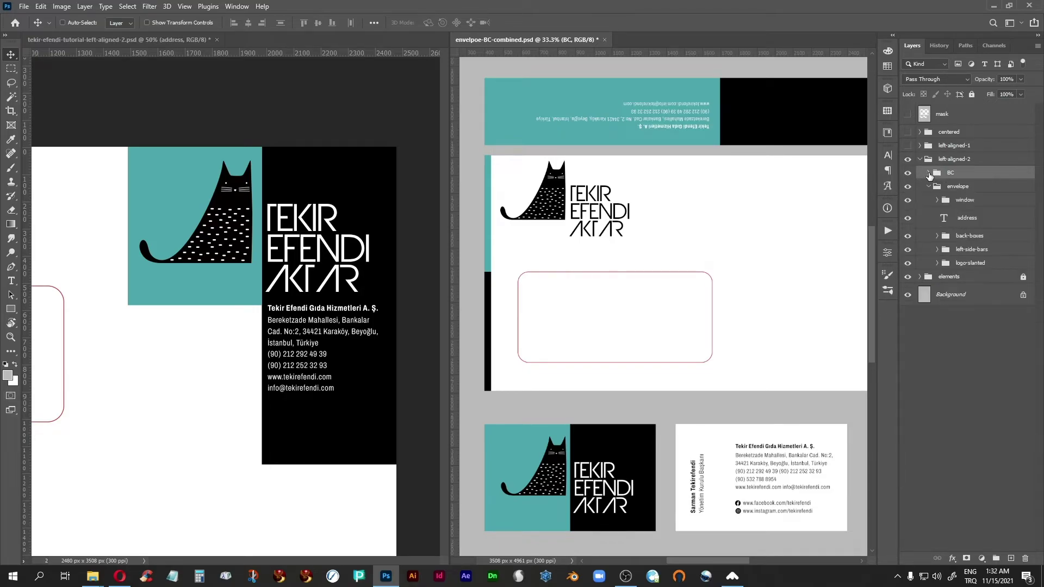
double_click(944, 218)
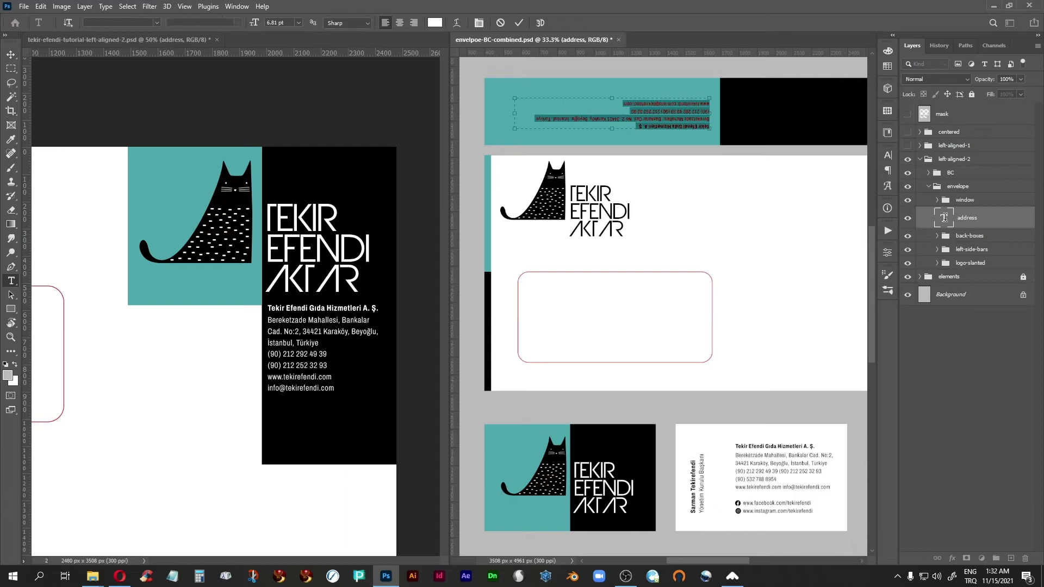
left_click(673, 117)
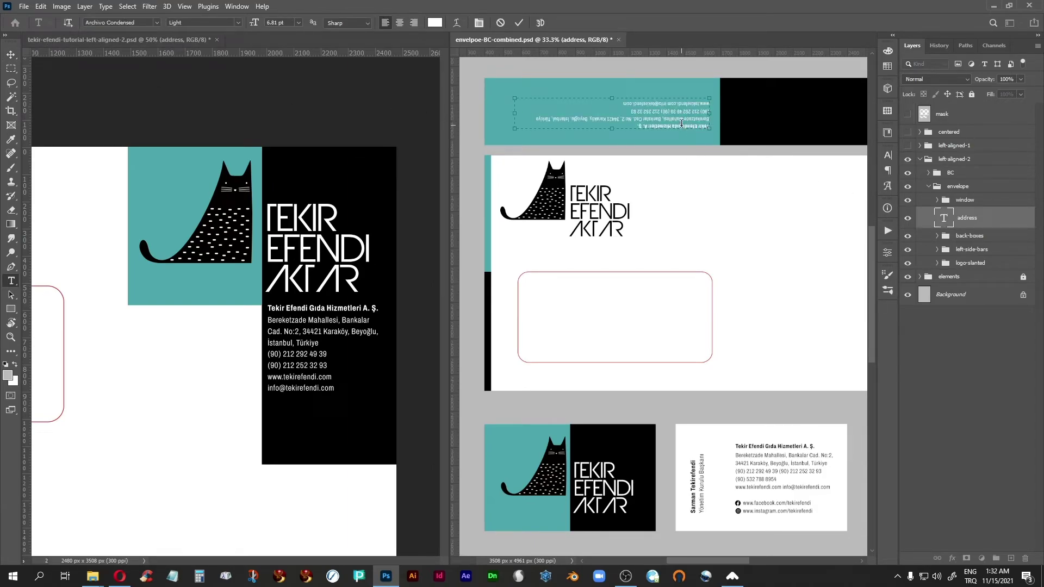
left_click_drag(621, 101, 726, 117)
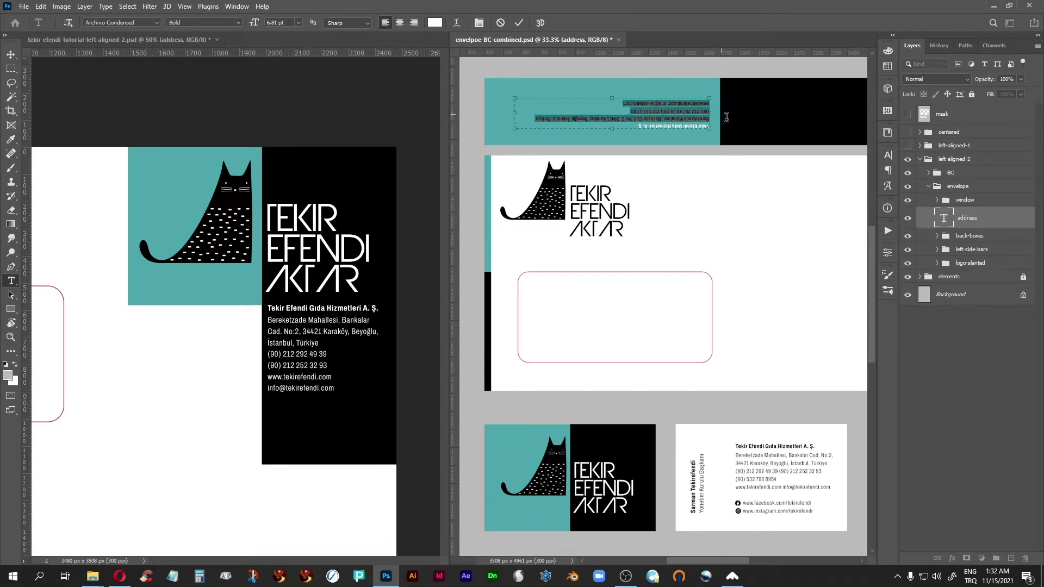
left_click(888, 155)
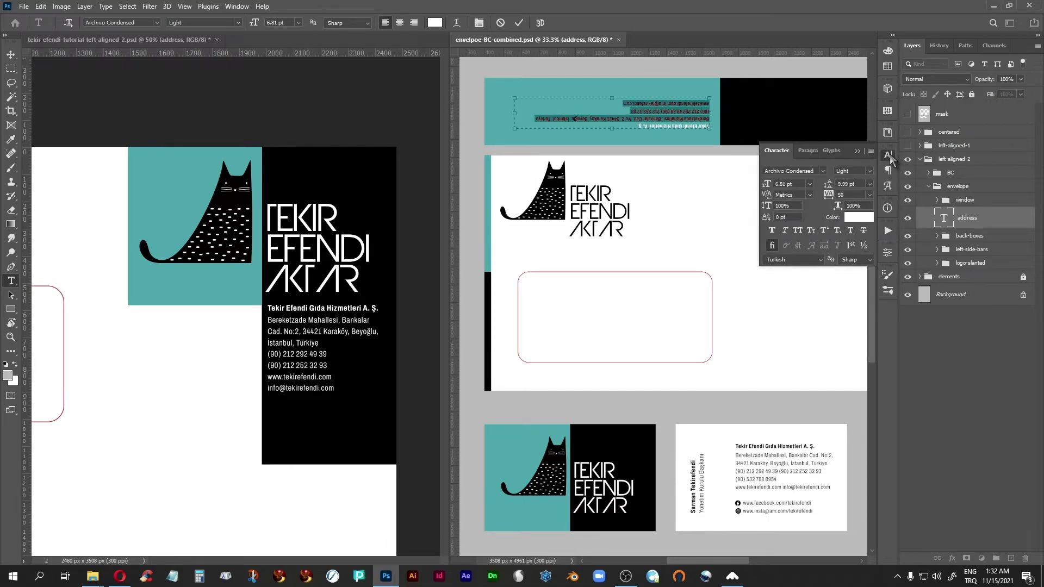
double_click(784, 184)
left_click_drag(623, 104, 752, 148)
double_click(784, 184)
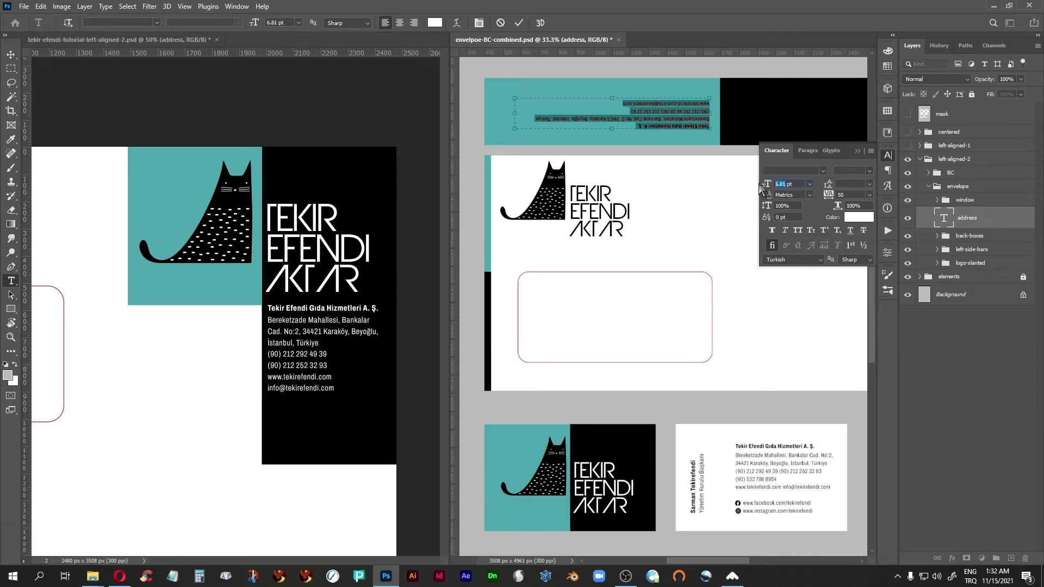
type("7")
key("Return")
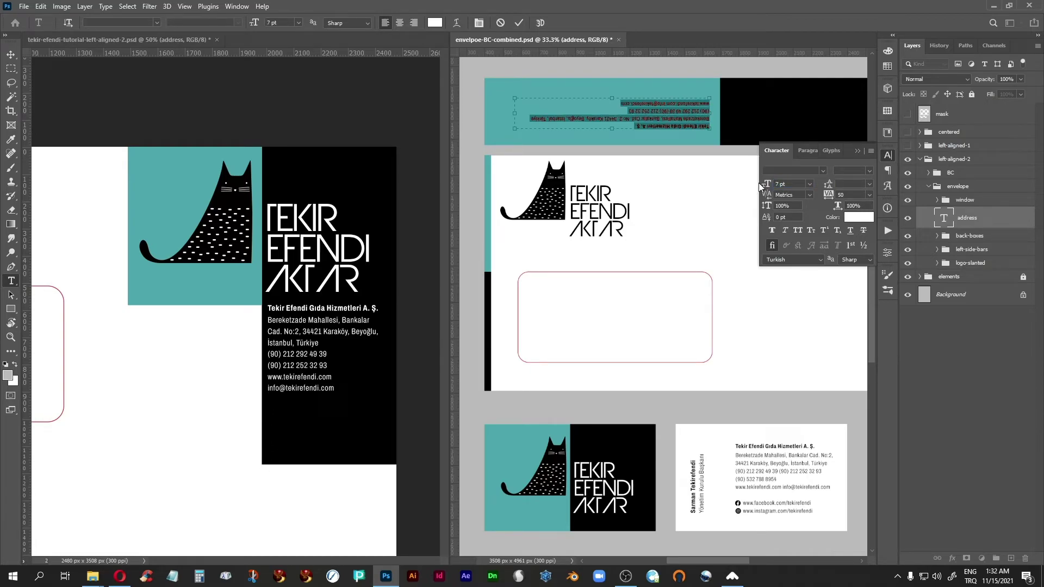
- Set the leading of the entire envelope address text to 9.5 pt
left_click(842, 183)
type("9.5")
key("Return")
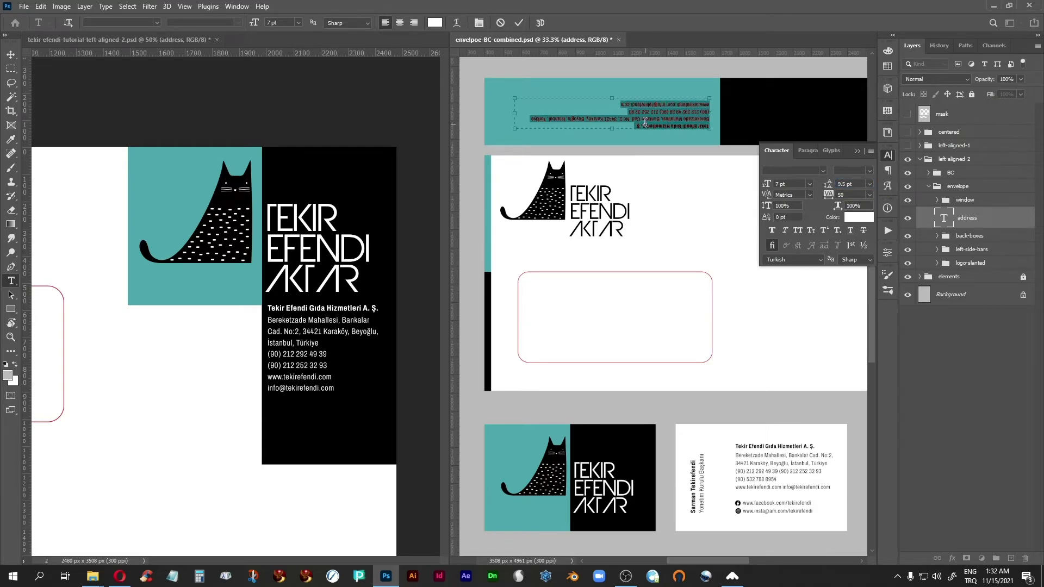
- Set the leading of the line below the company name in the envelope address to 10 pt and finish editing
left_click(643, 123)
left_click_drag(531, 118, 716, 119)
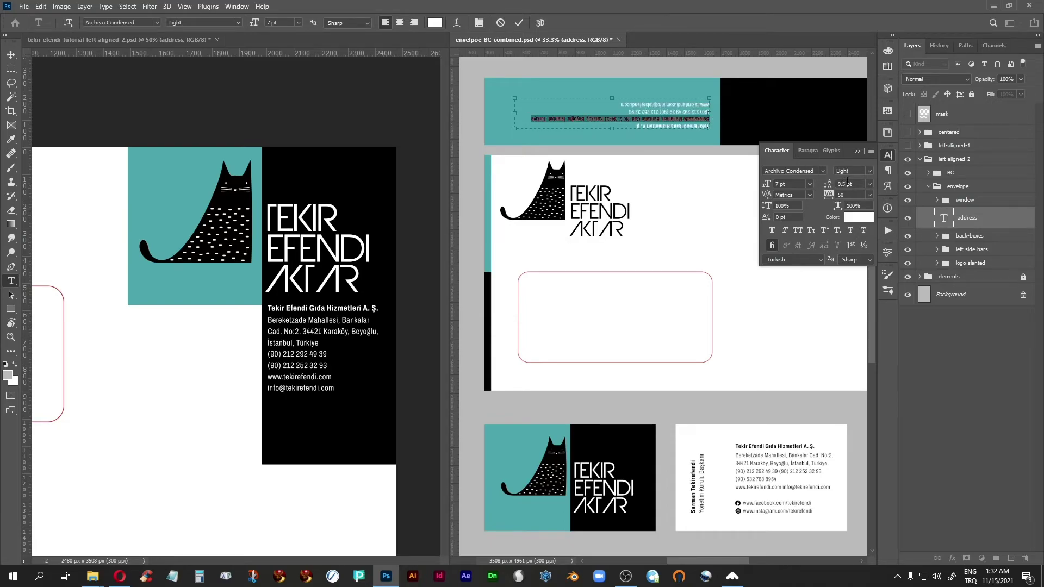
type("10")
key("Return")
key("ctrl+Return")
key("v")
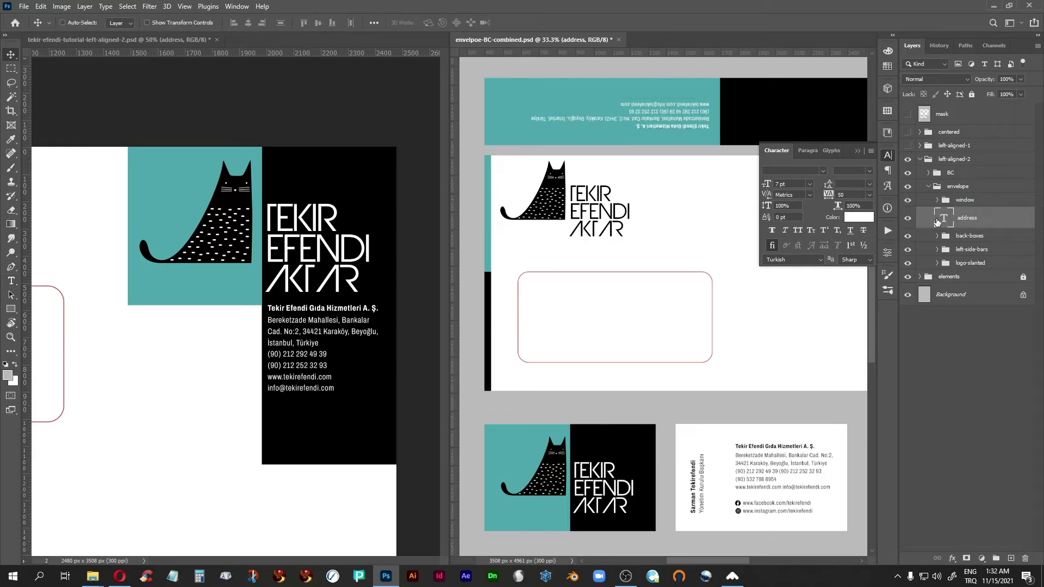
left_click(857, 150)
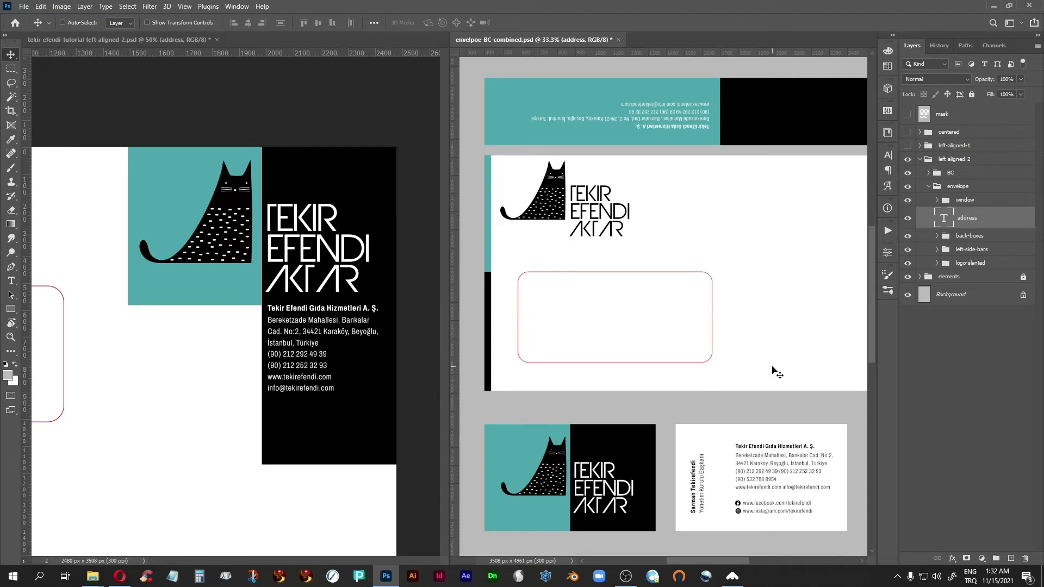
- Hide the window group in the envelope design
left_click_drag(768, 363, 734, 256)
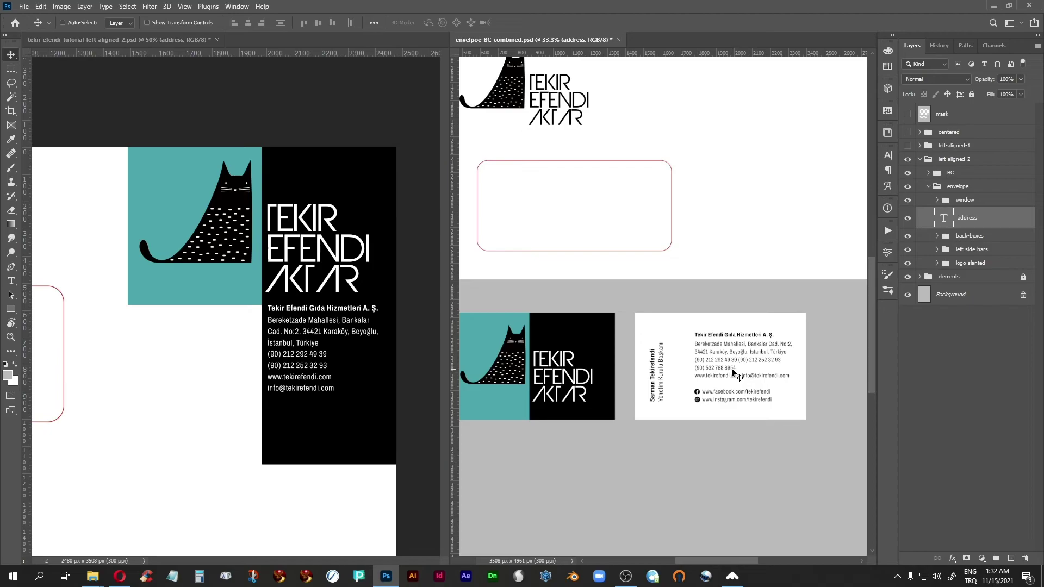
left_click_drag(608, 169, 644, 280)
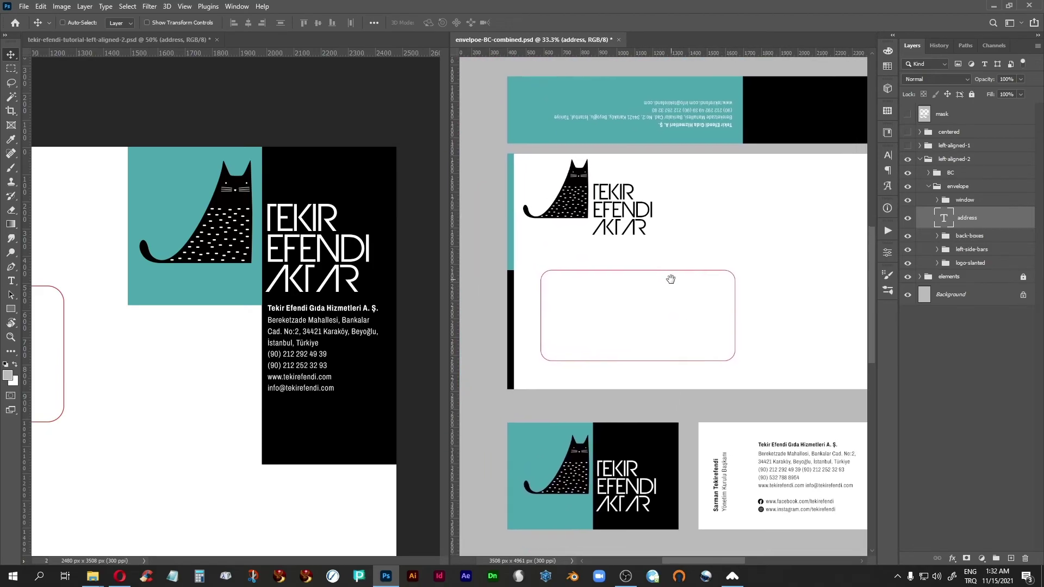
left_click(907, 200)
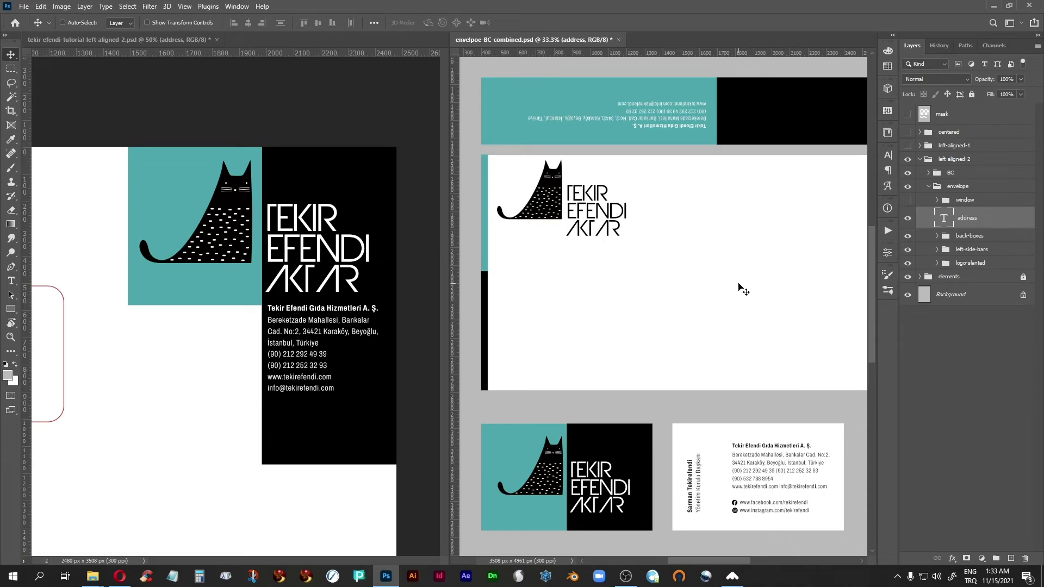
- Show the whole letterhead at 25% and hide its kutu layer, the red rounded box around the recipient address
left_click(115, 92)
key("ctrl+minus")
key("ctrl+minus")
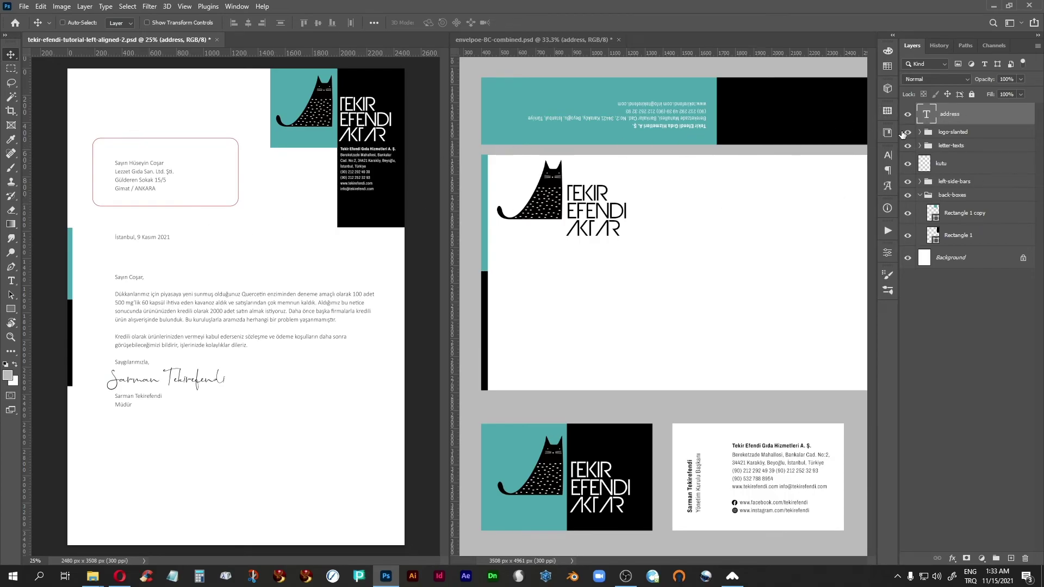
left_click(907, 164)
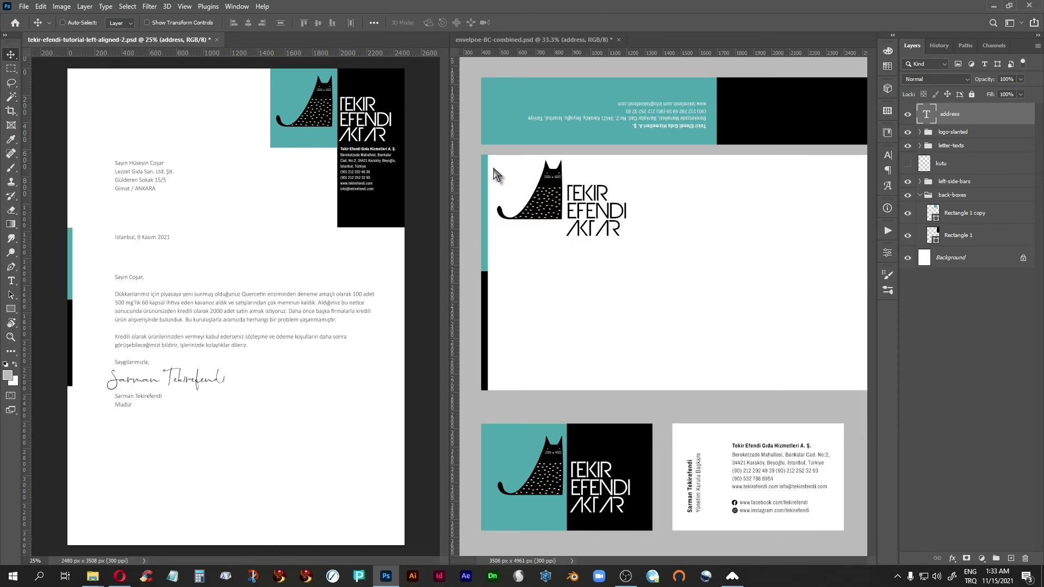
- Hide the envelope's left-side-bars group and clear the interface panels to view both documents side by side
left_click(554, 40)
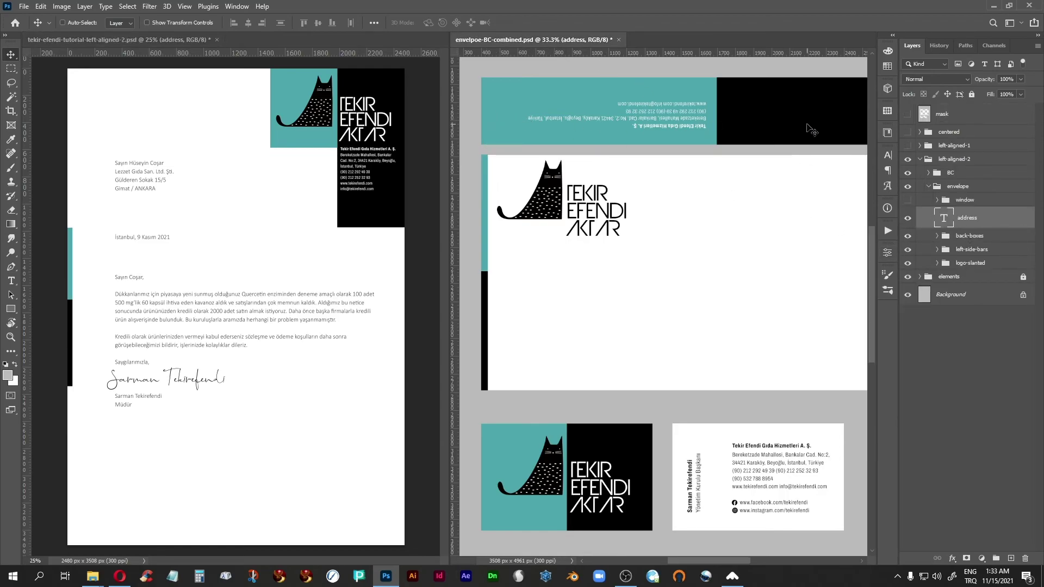
left_click(907, 249)
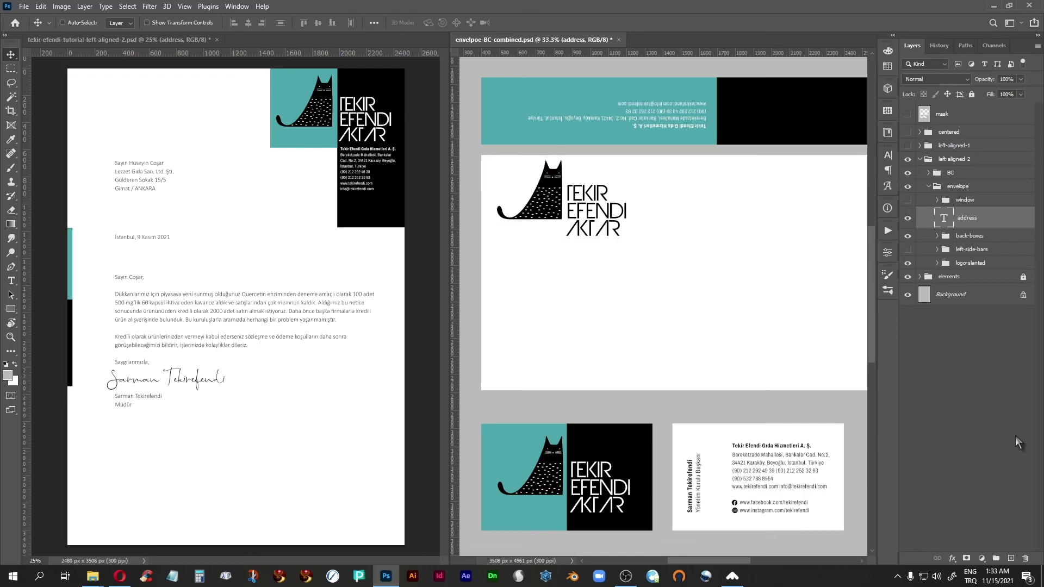
key("Tab")
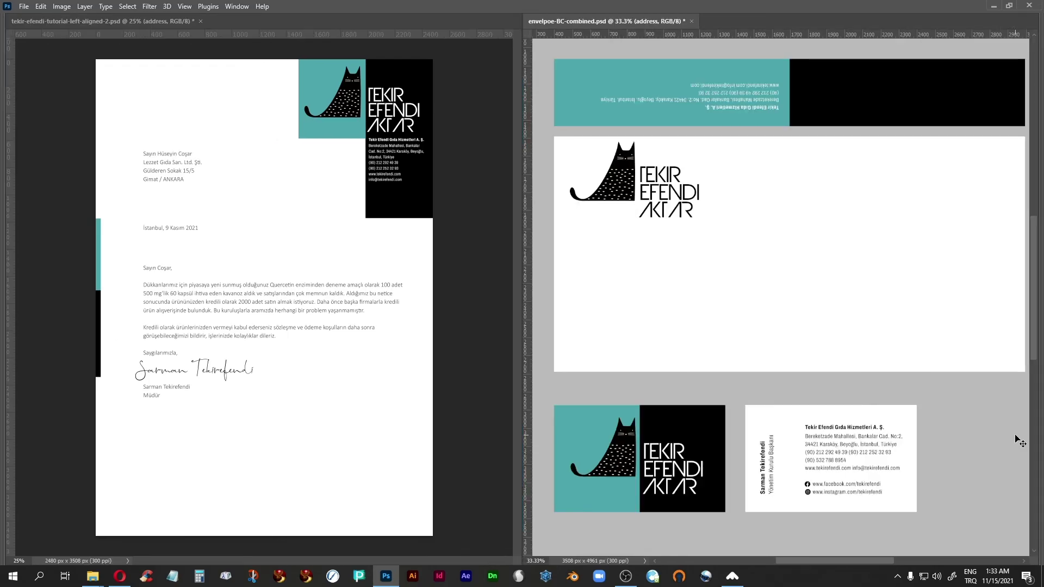